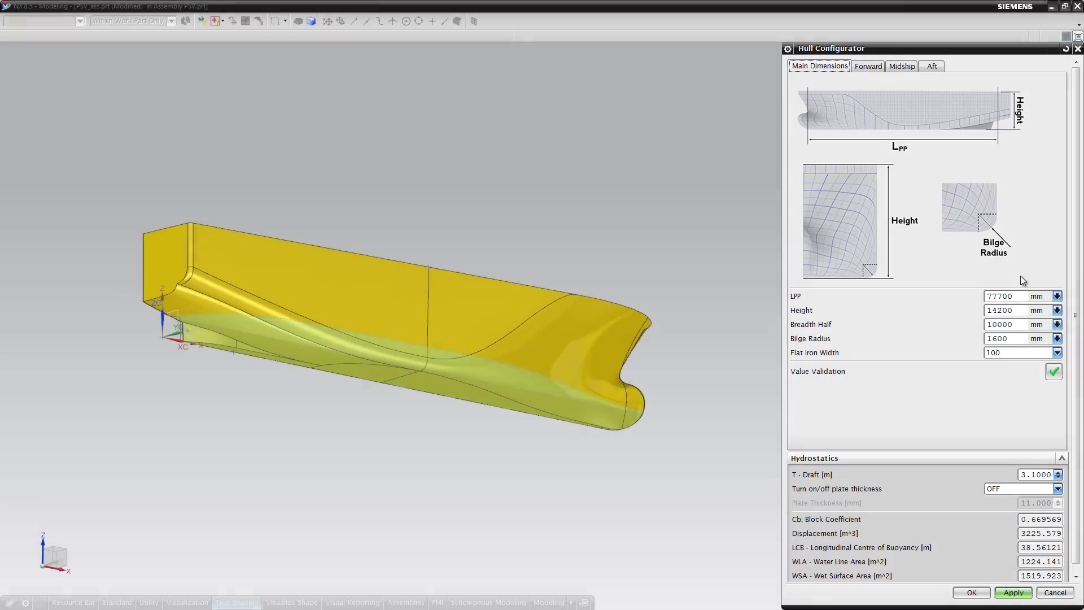
# Step: Apply trial main dimensions of LPP 90000, height 15000 and half-breadth 11000 mm
pyautogui.click(1019, 296)
pyautogui.write('90000')
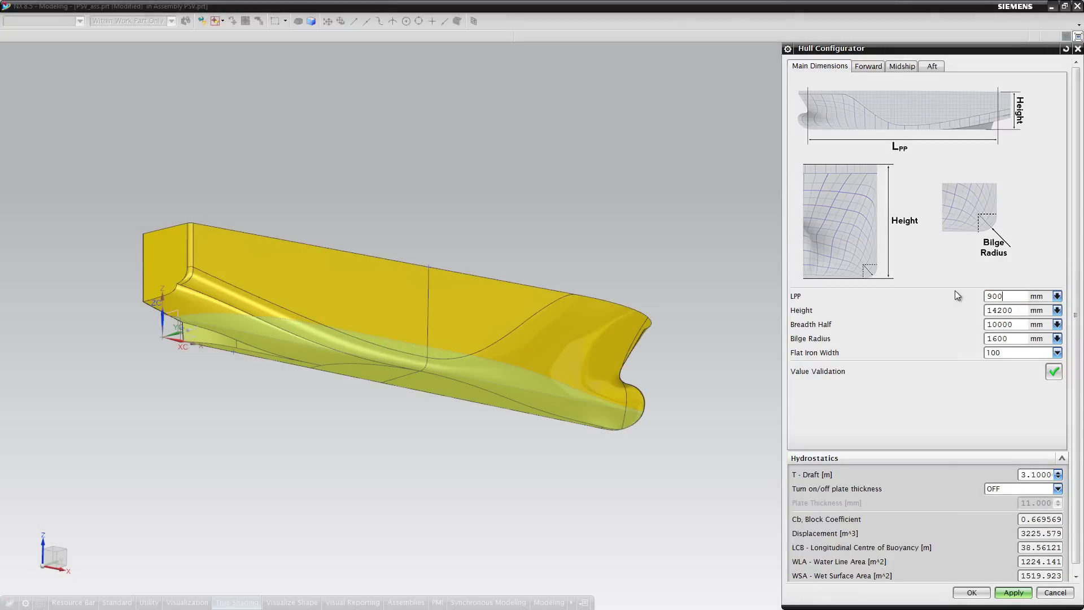
pyautogui.press('Tab')
pyautogui.write('15000')
pyautogui.press('Tab')
pyautogui.write('11000')
pyautogui.click(1015, 591)
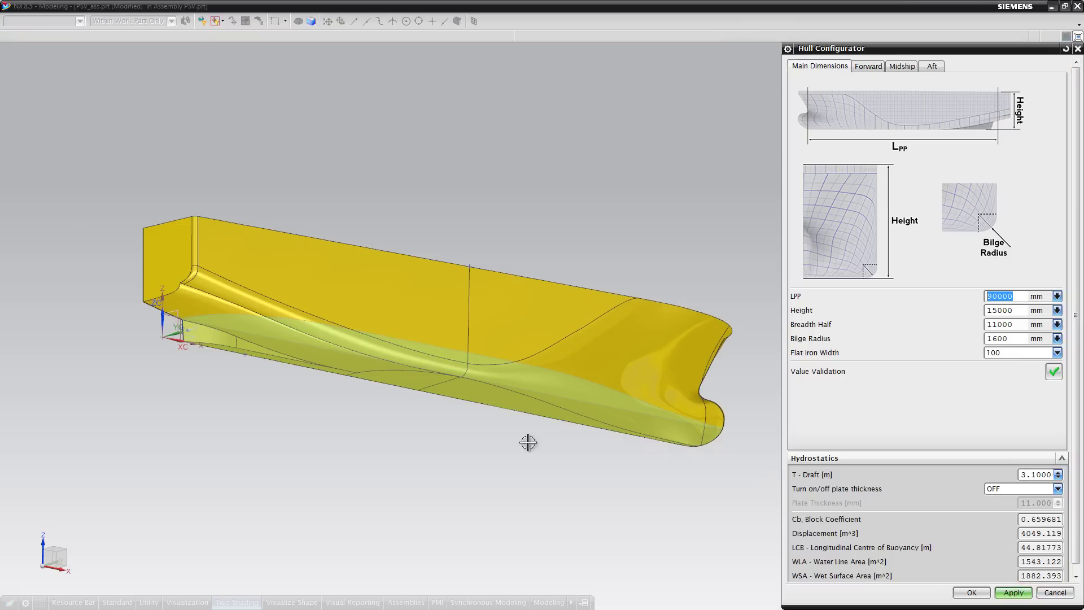
# Step: Apply LPP 70000, height 14000 and half-breadth 9000 mm to the hull
pyautogui.write('70000')
pyautogui.press('Tab')
pyautogui.write('14000')
pyautogui.press('Tab')
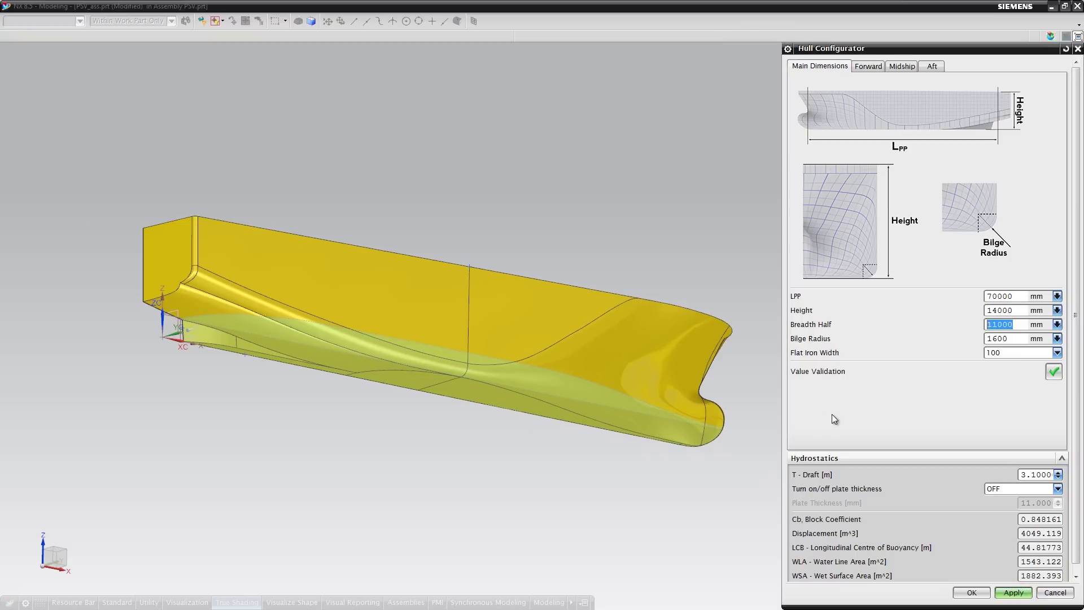
pyautogui.write('9000')
pyautogui.press('Tab')
pyautogui.click(1014, 592)
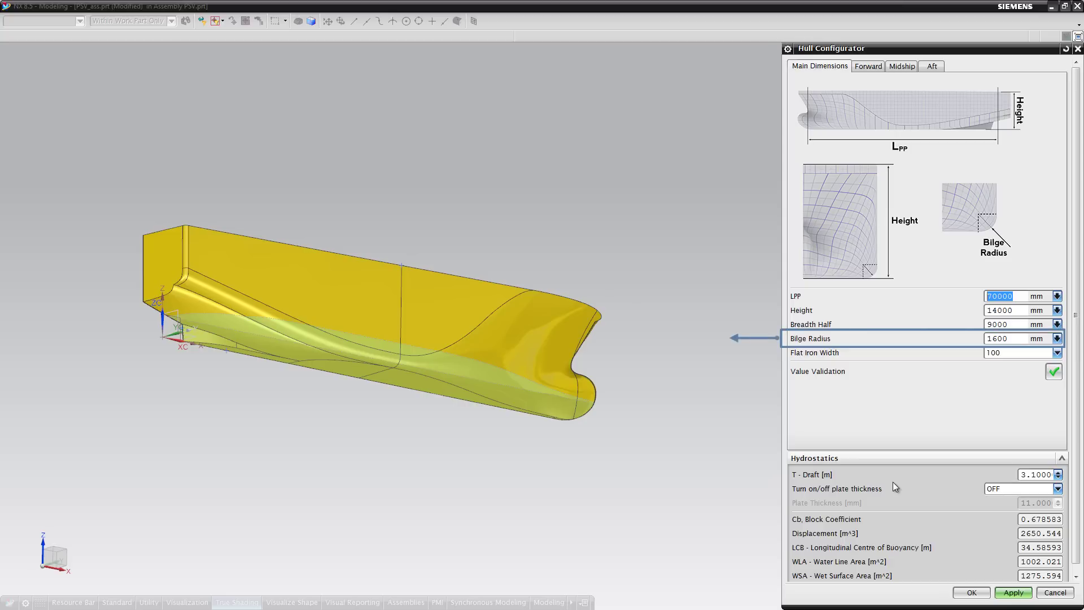
# Step: Apply a 2500 mm bilge radius, then change it to 1500 mm
pyautogui.click(1011, 333)
pyautogui.doubleClick(1024, 338)
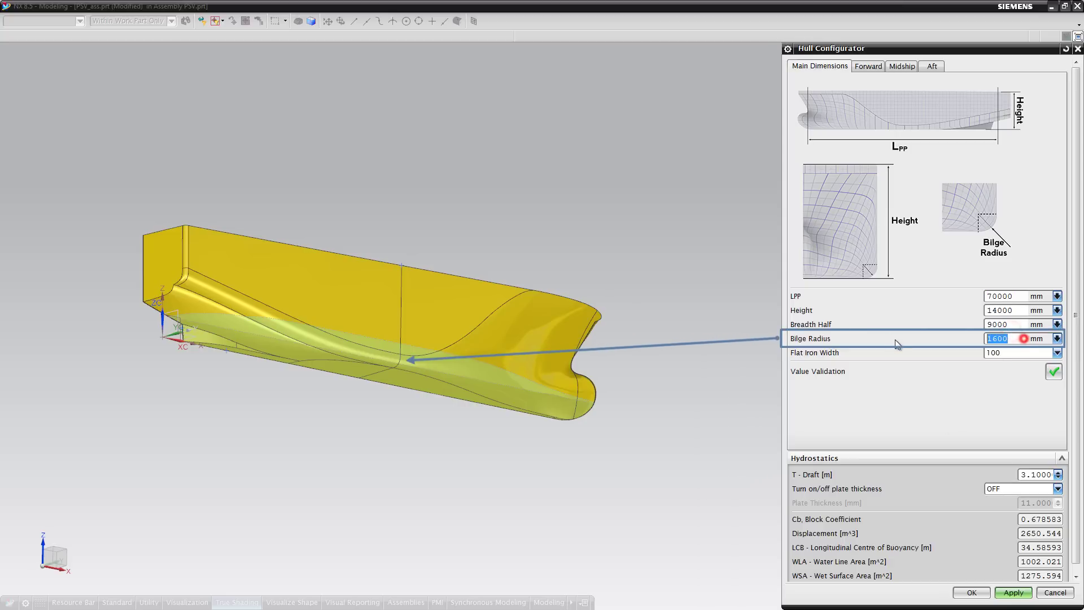
pyautogui.write('2500')
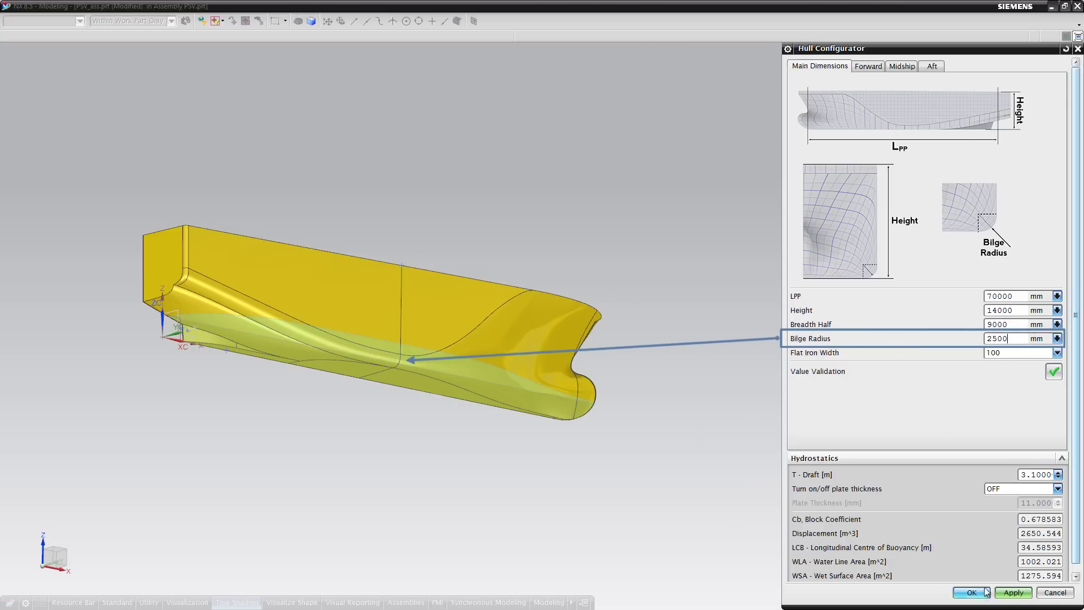
pyautogui.click(1014, 591)
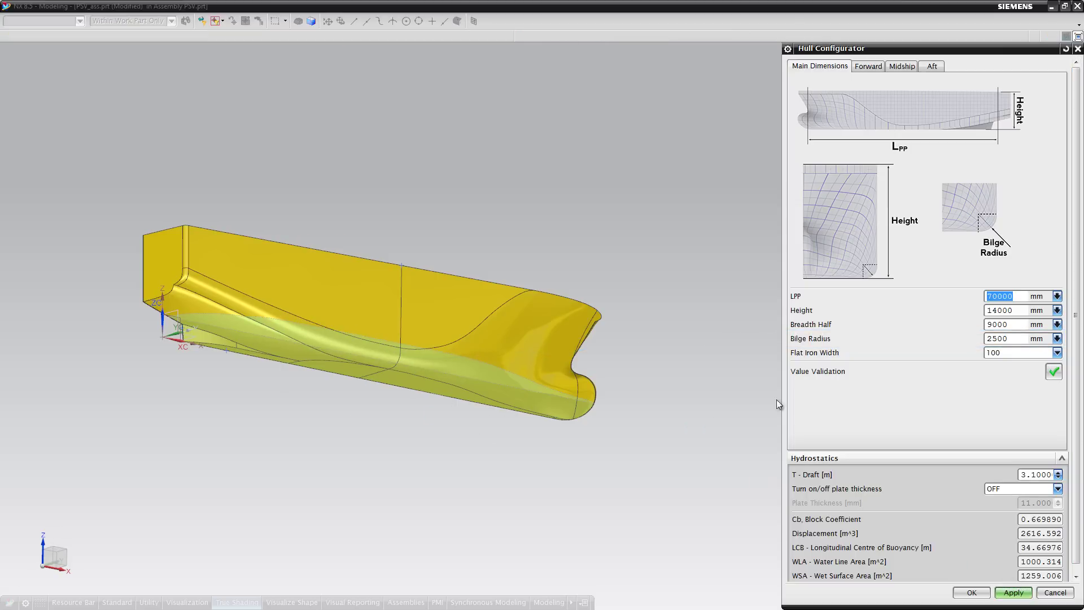
pyautogui.click(1007, 338)
pyautogui.write('1500')
pyautogui.click(1013, 592)
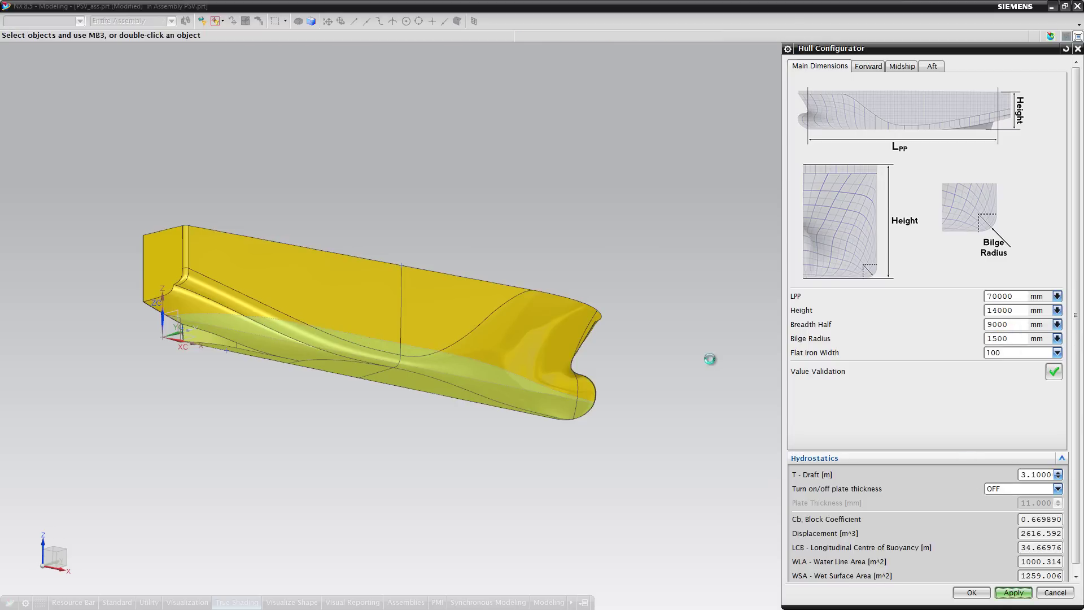
pyautogui.moveTo(710, 358); pyautogui.dragTo(710, 359, button='middle')
pyautogui.click(1056, 352)
pyautogui.click(1027, 374)
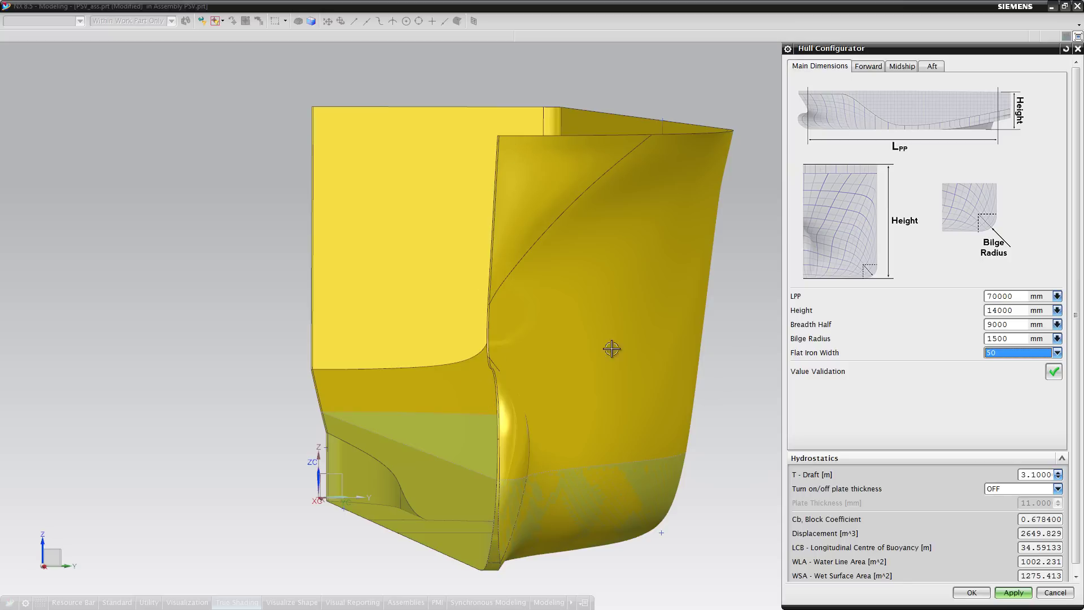
pyautogui.click(1038, 354)
pyautogui.click(1020, 364)
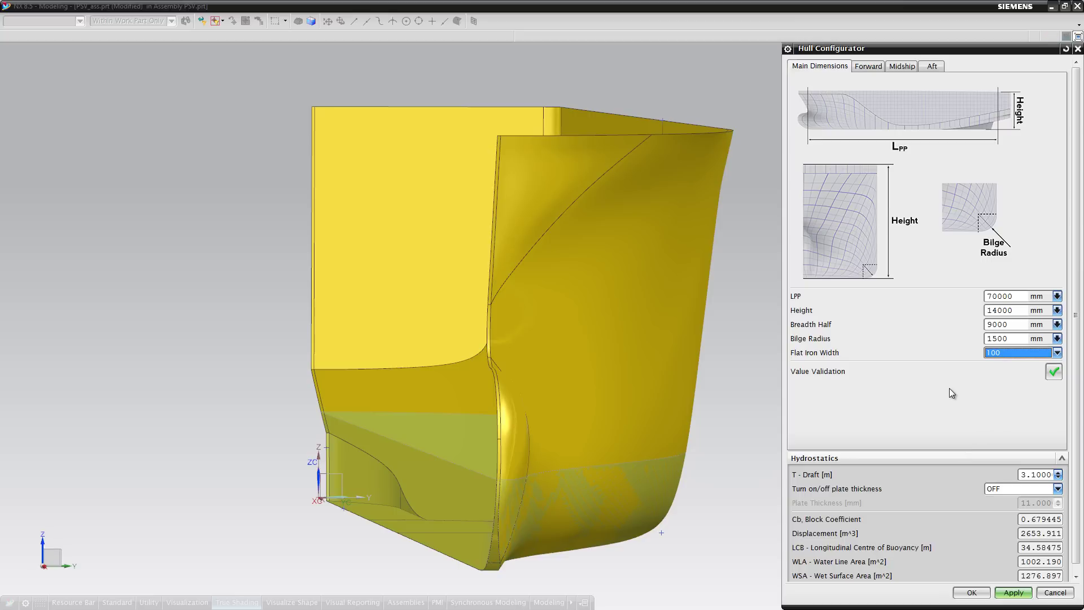
# Step: In Forward > Bulb, apply trial bulb values including 4450 mm tip height and 1600 mm width
pyautogui.click(868, 66)
pyautogui.click(805, 179)
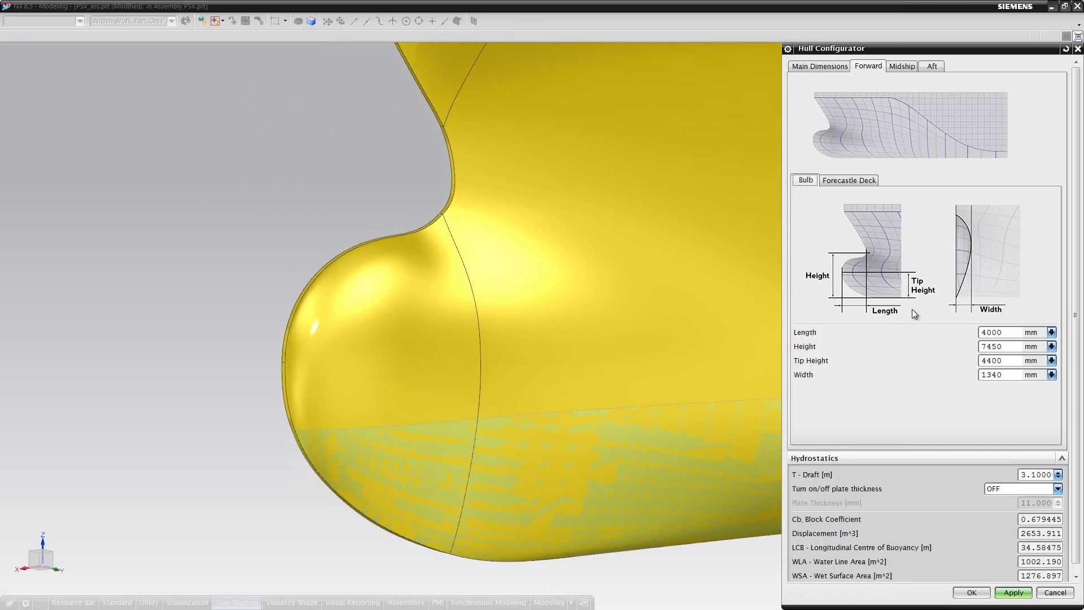
pyautogui.doubleClick(1007, 332)
pyautogui.write('500')
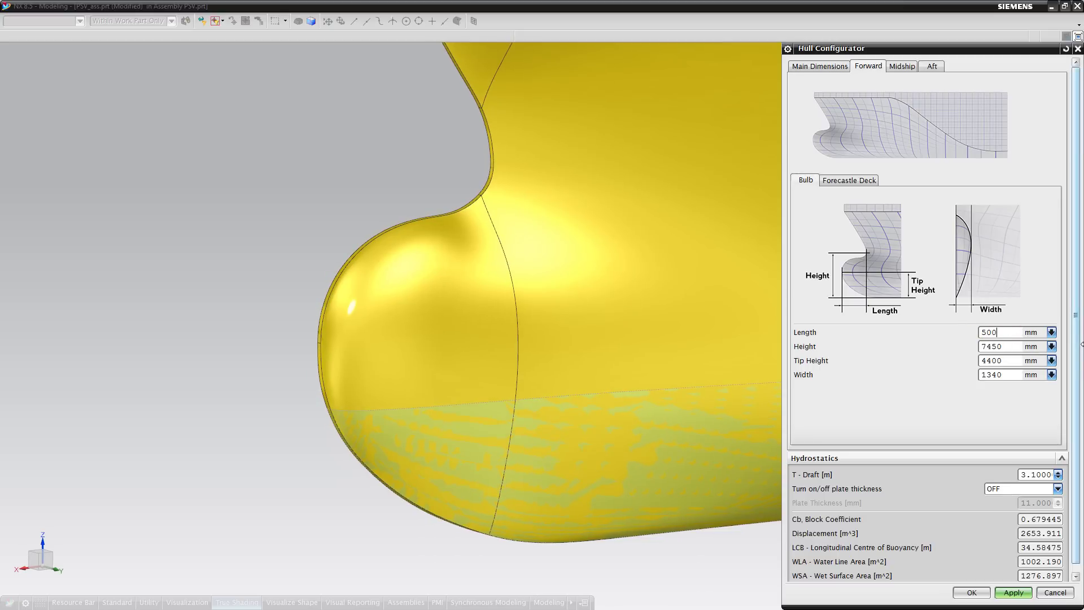
pyautogui.press('Tab')
pyautogui.write('76')
pyautogui.press('Tab')
pyautogui.write('4450')
pyautogui.press('Tab')
pyautogui.write('1')
pyautogui.press('Tab')
pyautogui.scroll(-3, 648, 380)
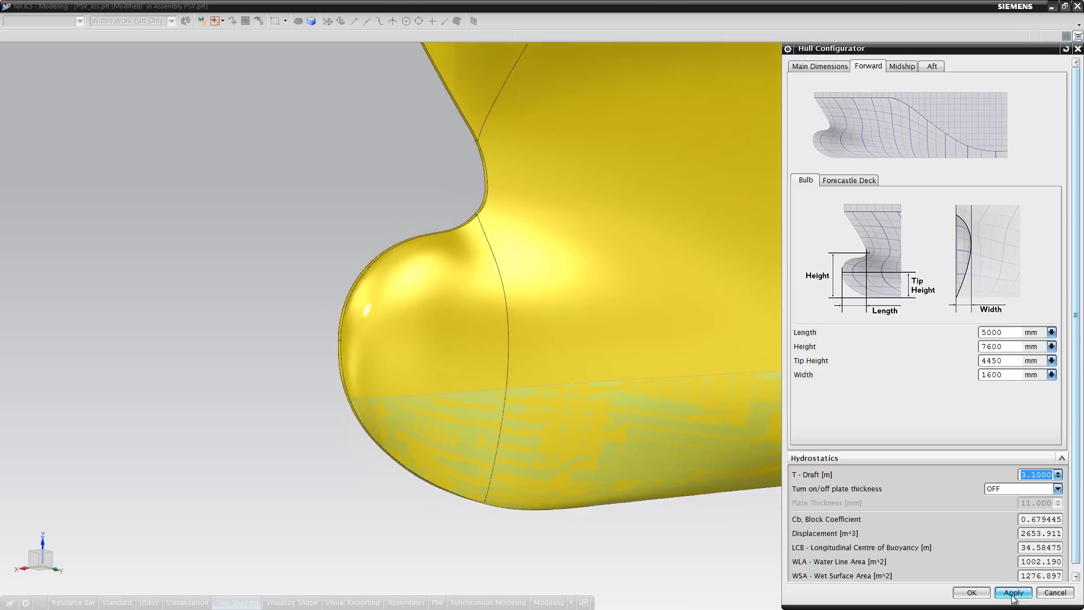
pyautogui.press('Return')
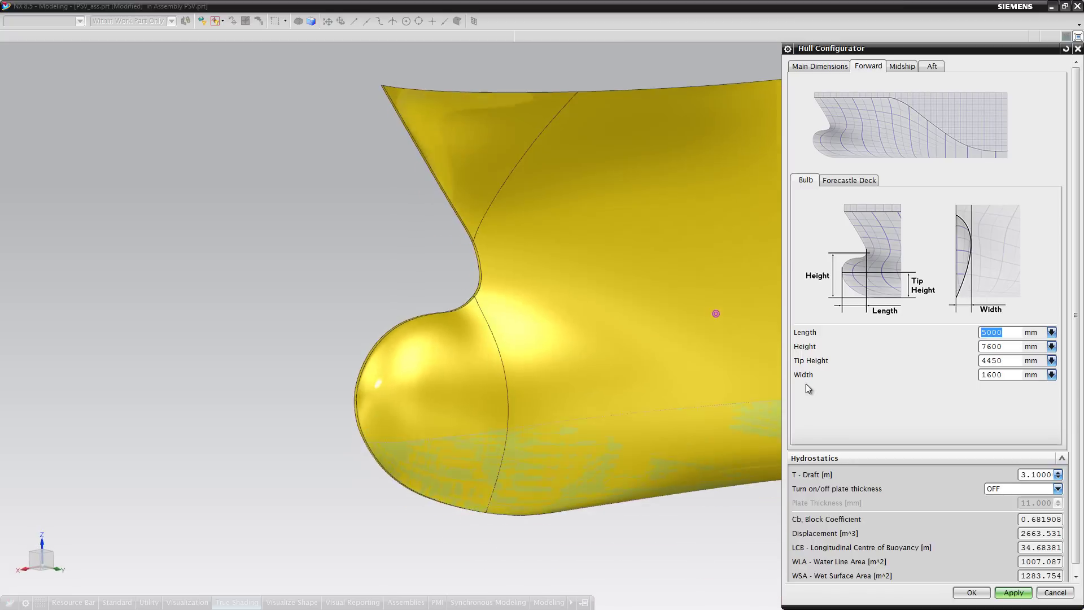
# Step: Apply a 4600 mm bulb tip height, then a 7700 mm bulb height
pyautogui.press('Tab')
pyautogui.press('Tab')
pyautogui.write('40')
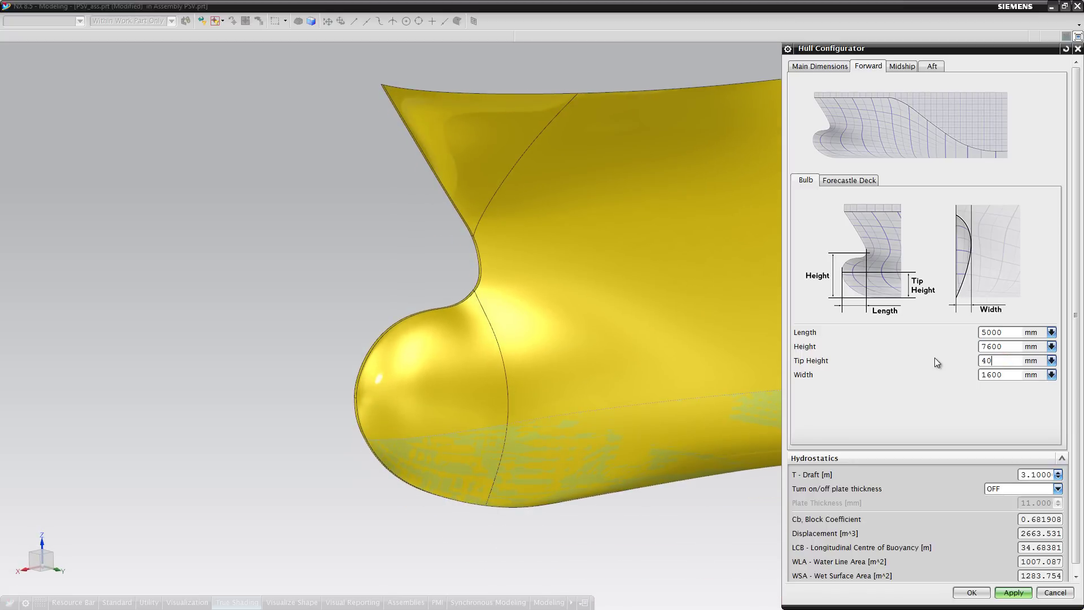
pyautogui.press('BackSpace')
pyautogui.write('600')
pyautogui.press('Return')
pyautogui.click(1014, 593)
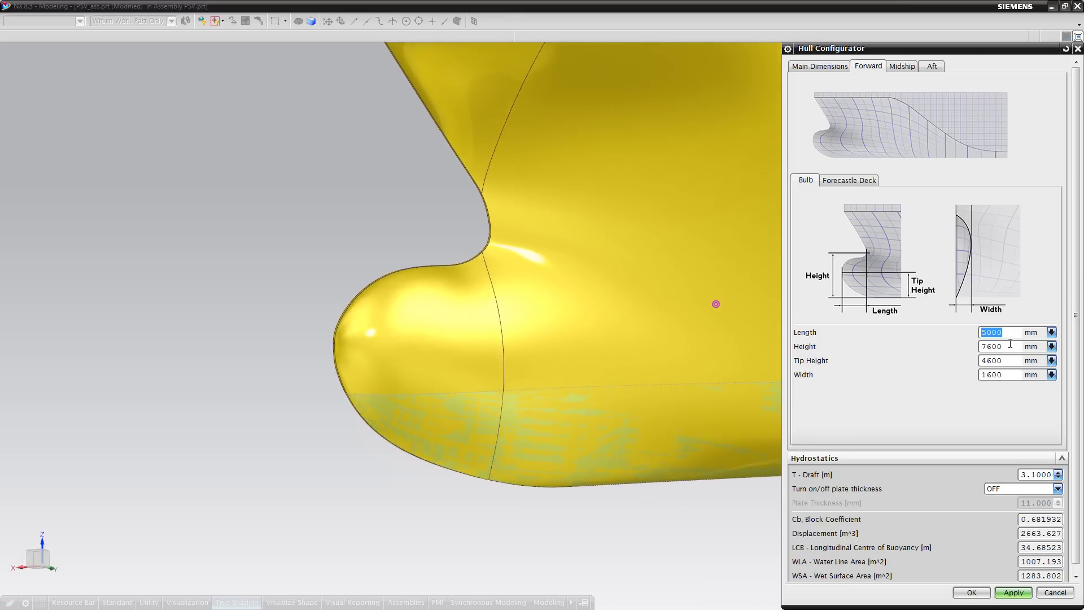
pyautogui.moveTo(1007, 346); pyautogui.dragTo(986, 349)
pyautogui.write('700')
pyautogui.click(1013, 592)
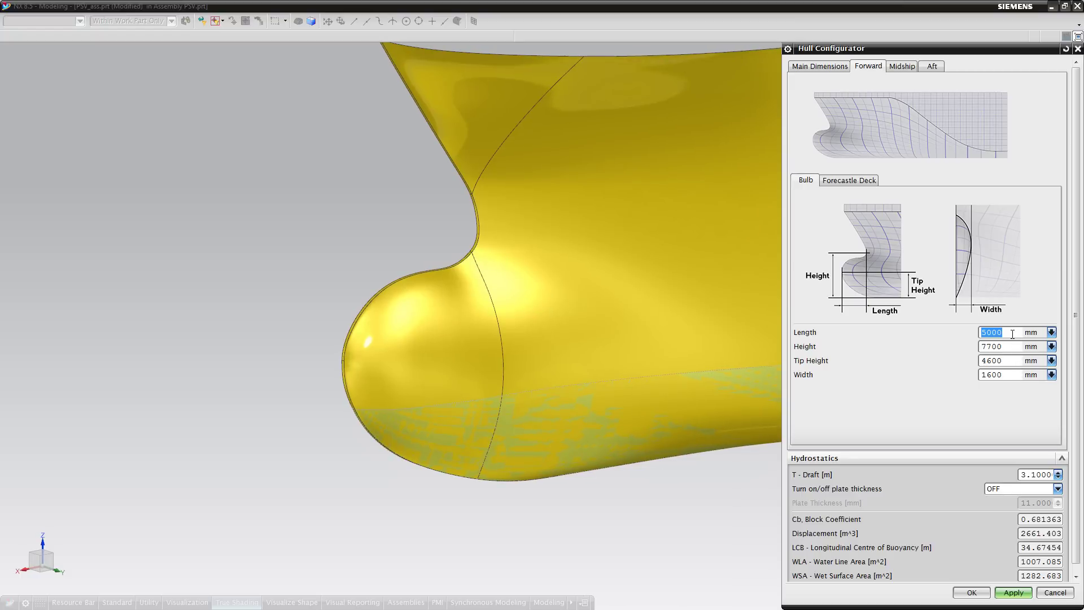
# Step: Apply bulb length 4000, height 7300, tip height 4400 and width 1300 mm
pyautogui.write('4')
pyautogui.press('Tab')
pyautogui.write('7300')
pyautogui.press('Tab')
pyautogui.write('4')
pyautogui.press('Tab')
pyautogui.write('13')
pyautogui.press('Tab')
pyautogui.click(1013, 592)
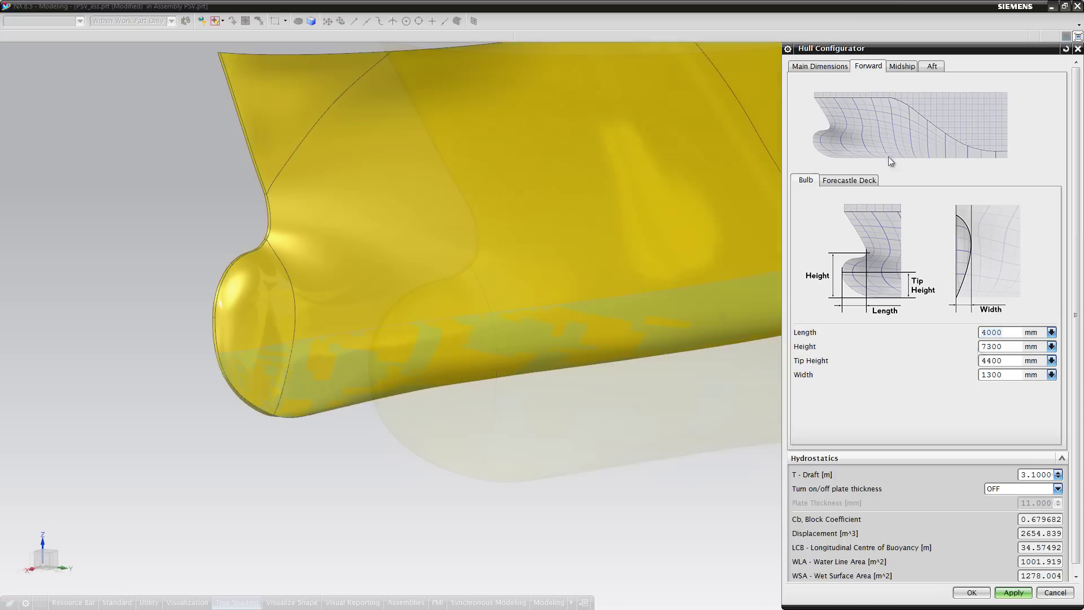
# Step: Apply a 4000 mm fore point X adjustment in the forecastle deck settings
pyautogui.click(848, 179)
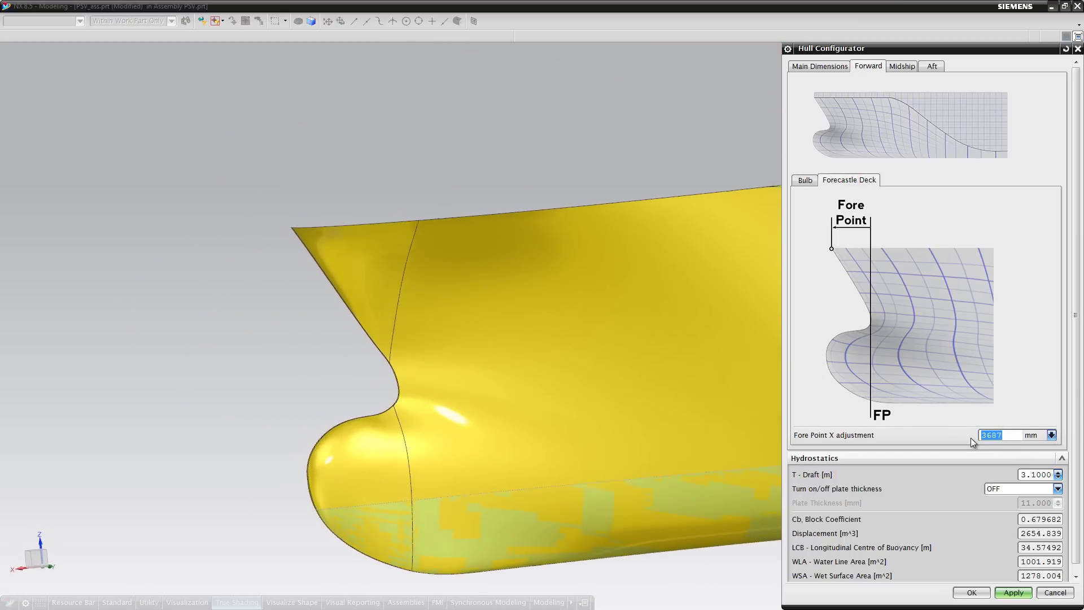
pyautogui.write('0')
pyautogui.press('BackSpace')
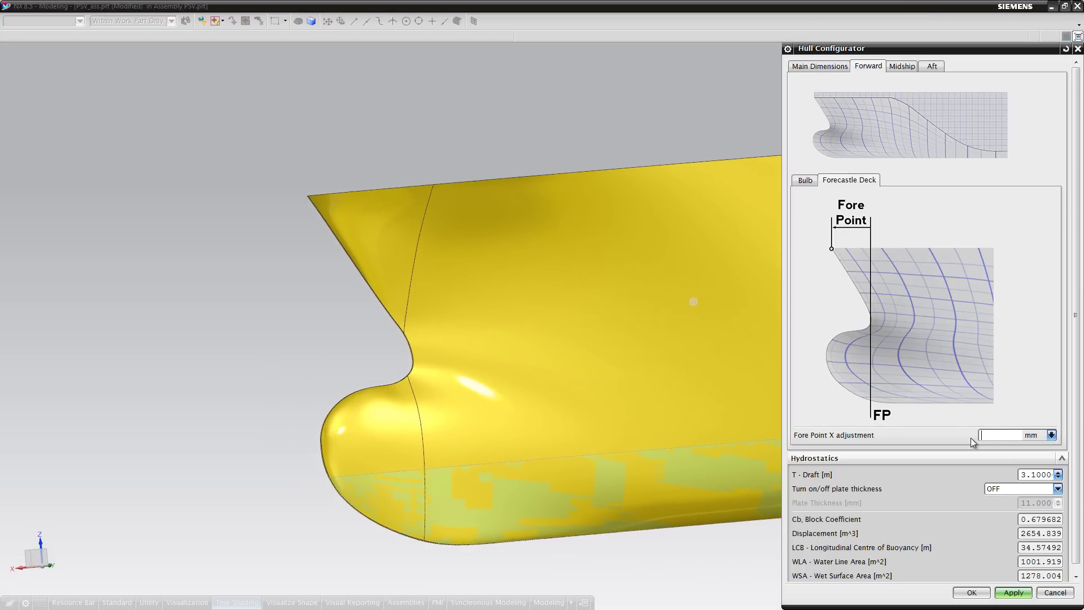
pyautogui.write('4000')
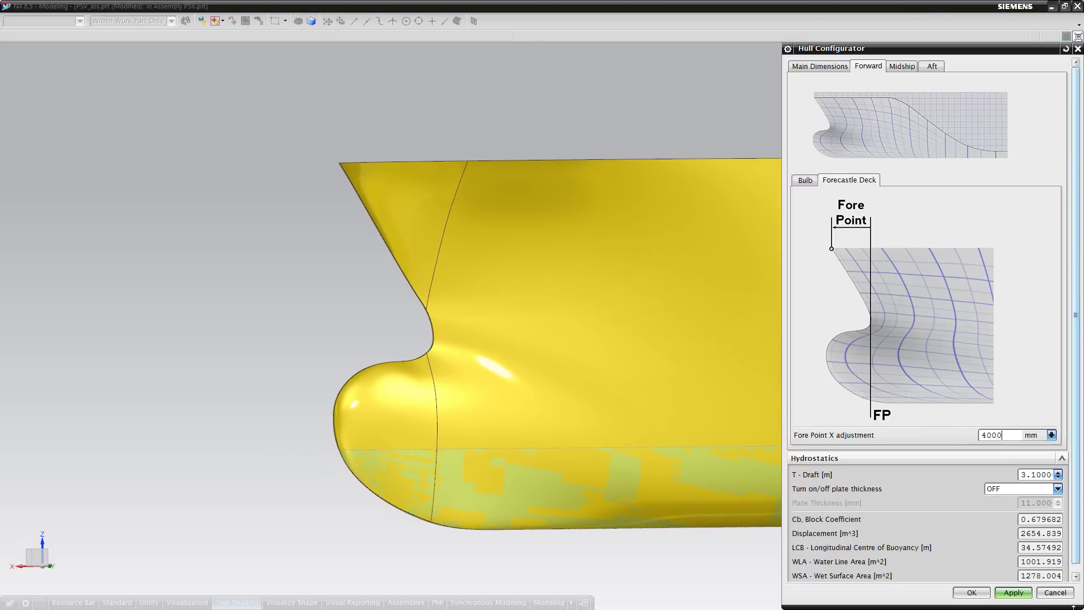
pyautogui.click(1024, 595)
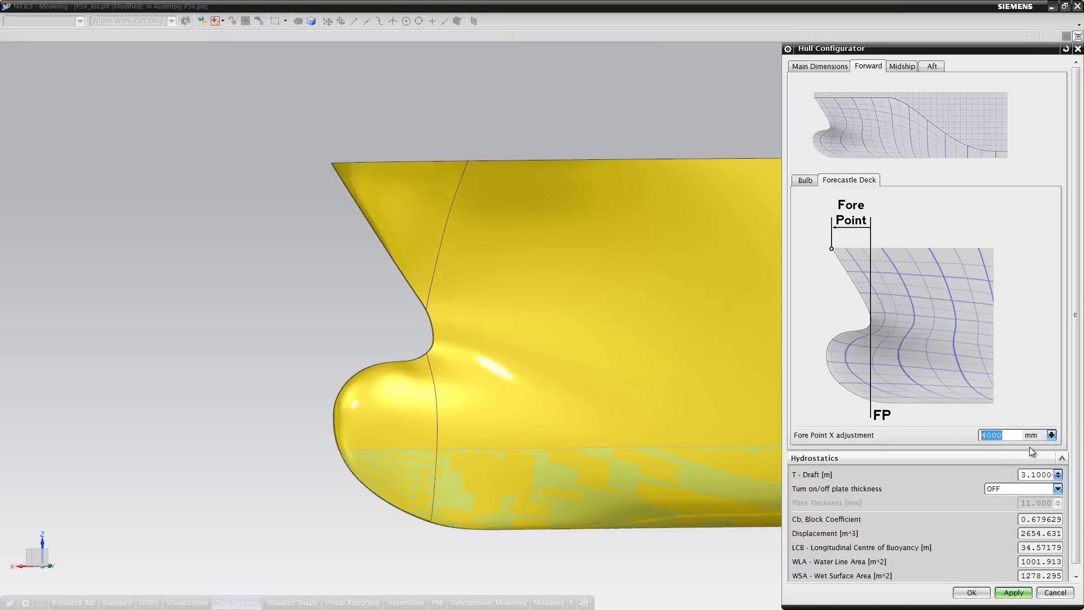
# Step: Correct the fore point adjustment to 3800 mm, then show the Midship stretch fields
pyautogui.write('3600')
pyautogui.press('Left')
pyautogui.press('Left')
pyautogui.press('BackSpace')
pyautogui.write('8')
pyautogui.click(1009, 596)
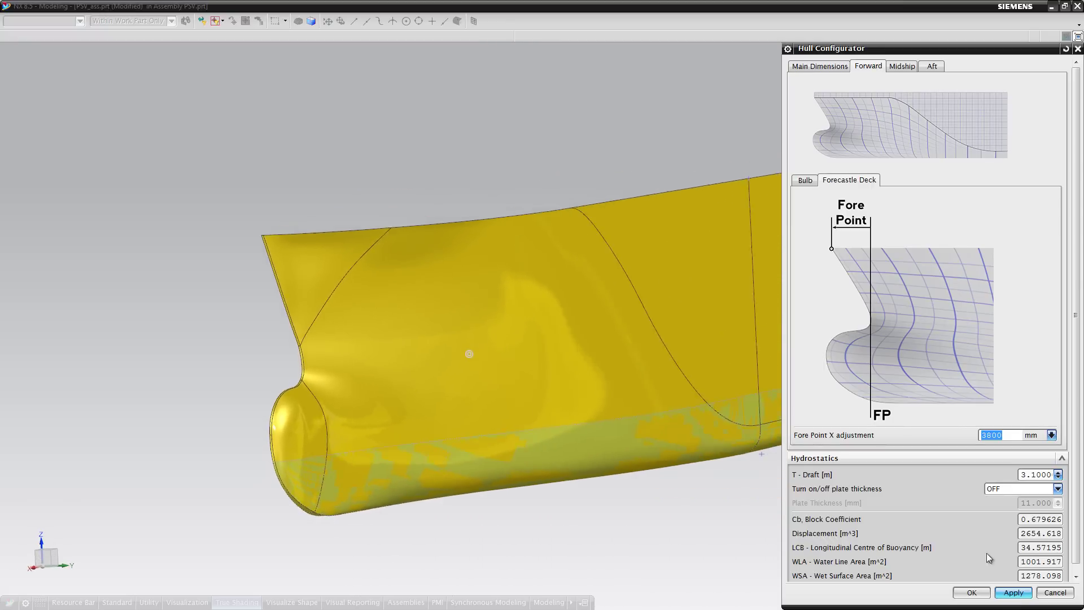
pyautogui.click(901, 66)
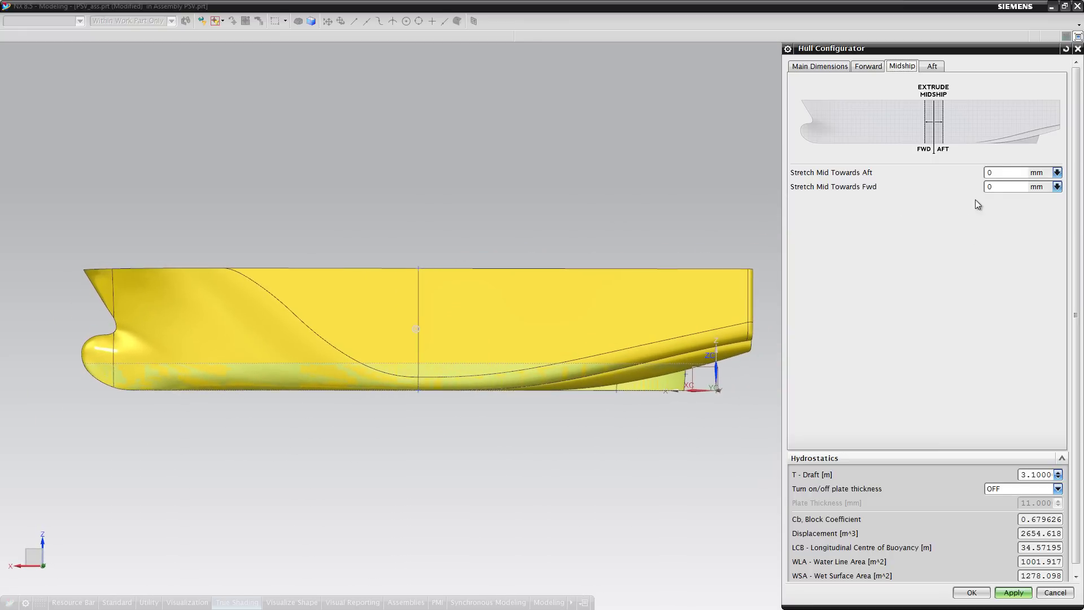
# Step: Apply a 3000 mm aft midship stretch and a 2000 mm forward stretch
pyautogui.click(1004, 169)
pyautogui.write('3000')
pyautogui.click(1015, 593)
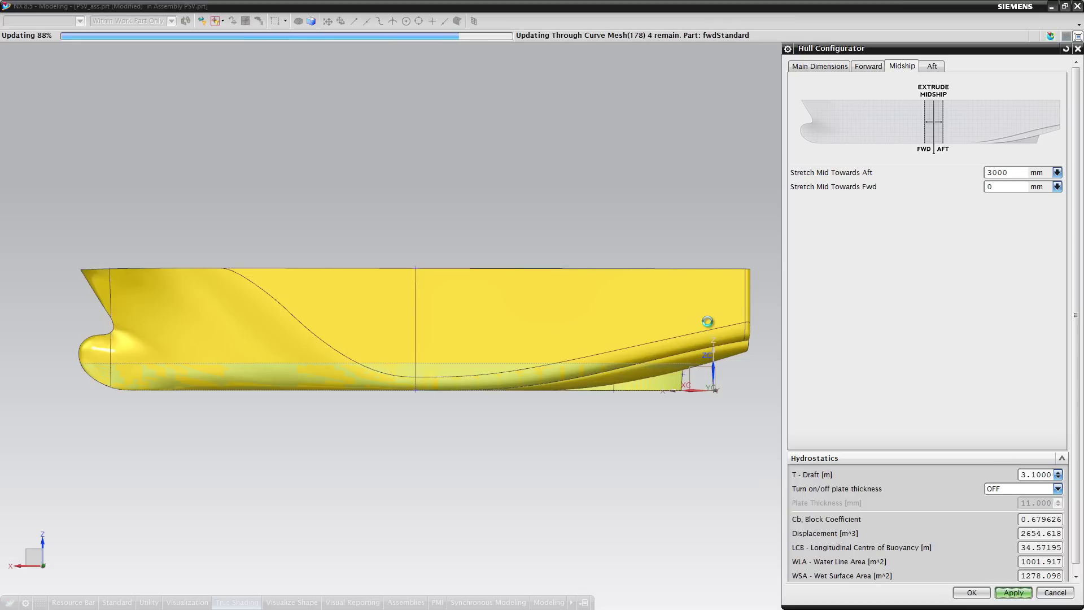
pyautogui.click(997, 187)
pyautogui.write('2000')
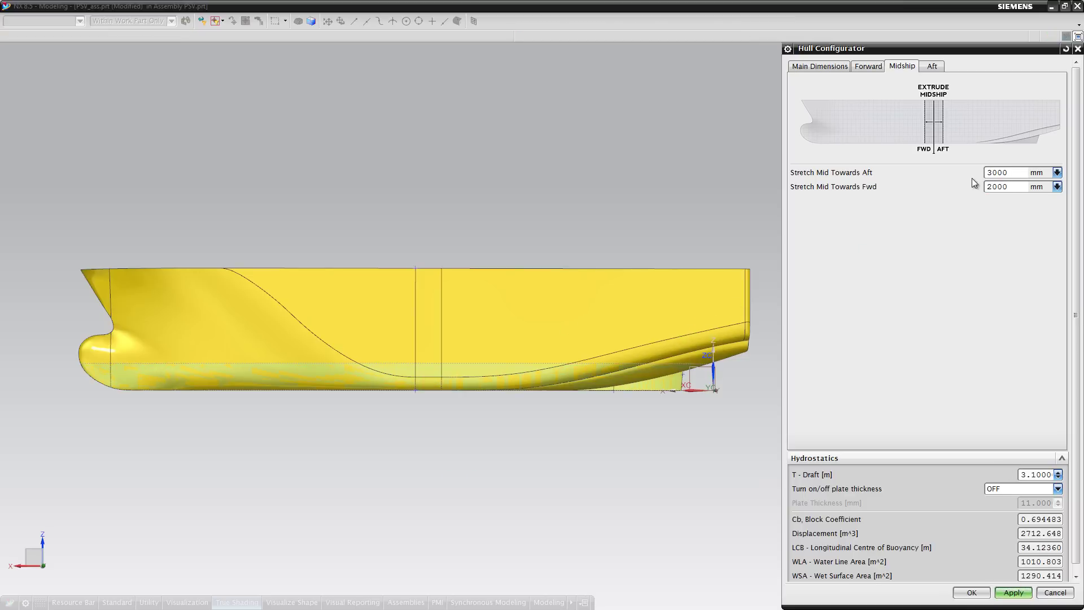
pyautogui.click(1013, 593)
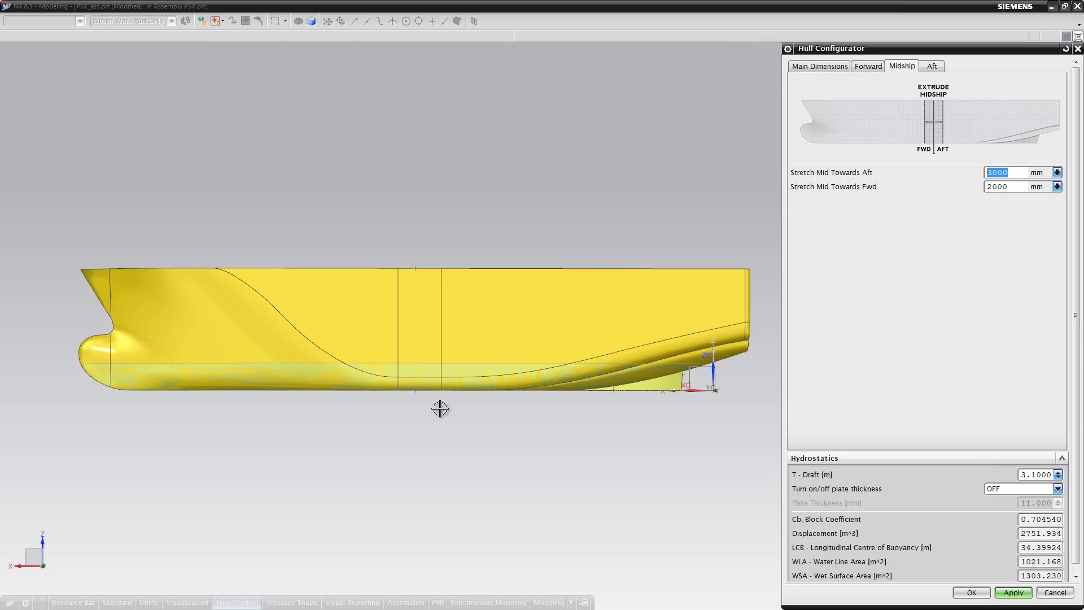
pyautogui.moveTo(457, 387); pyautogui.dragTo(454, 387, button='middle')
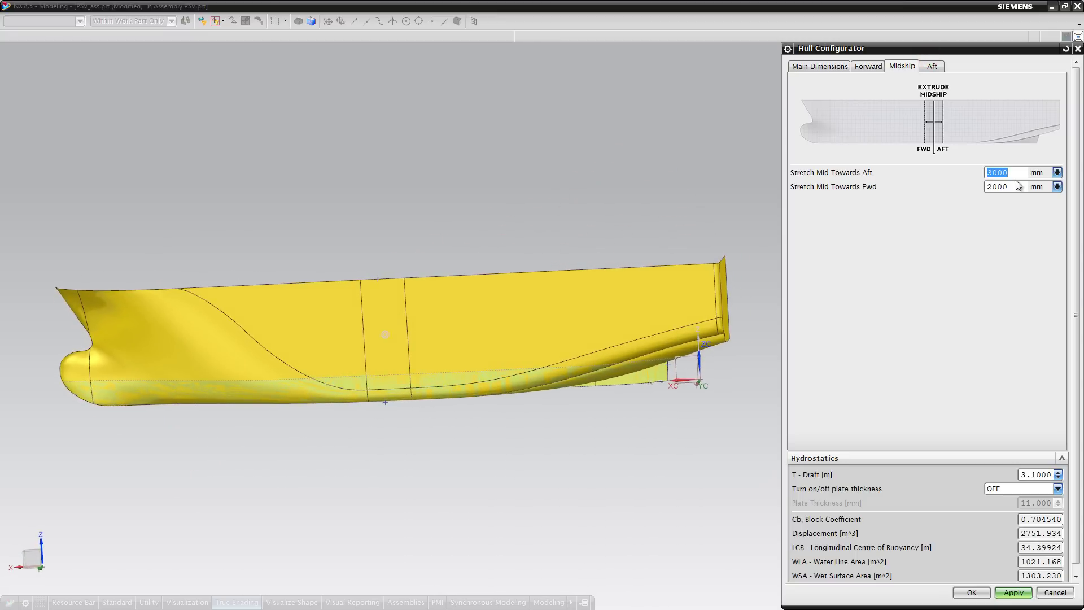
# Step: Retype both the aft and forward stretch amounts as 1000 mm
pyautogui.write('110')
pyautogui.press('BackSpace')
pyautogui.press('BackSpace')
pyautogui.write('000')
pyautogui.press('Tab')
pyautogui.write('1000')
pyautogui.press('Tab')
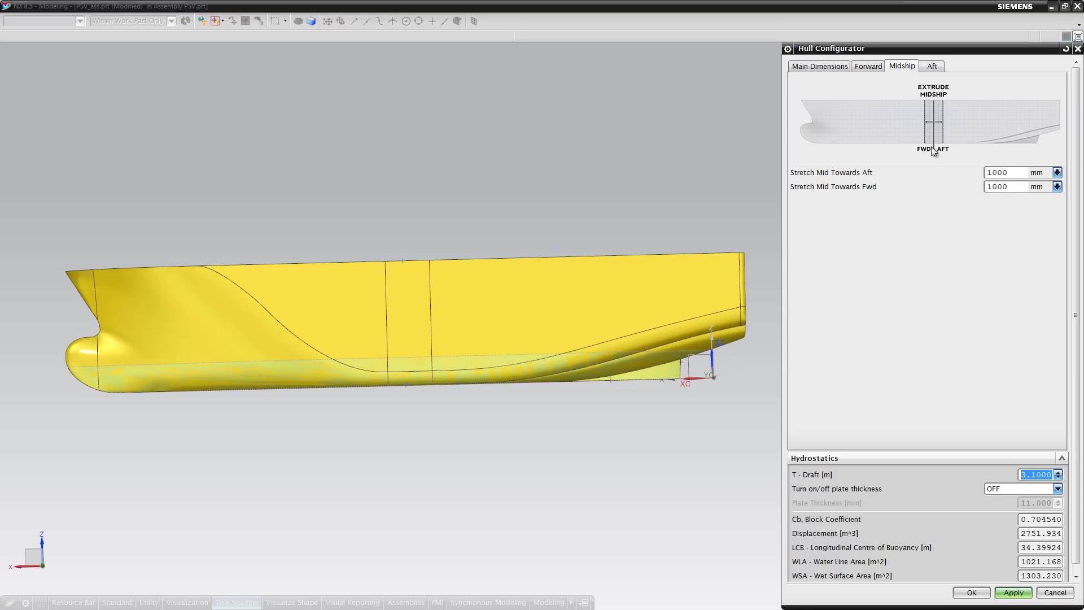
# Step: Switch the aft type to Propeller, return it to Azimuth, and select the stem Height
pyautogui.click(932, 68)
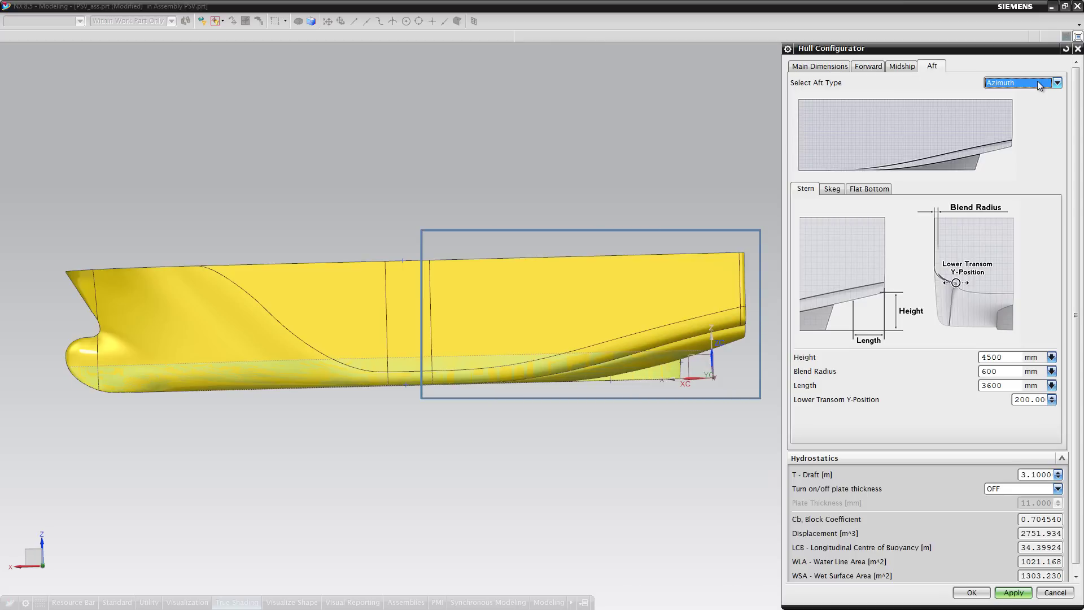
pyautogui.click(1038, 83)
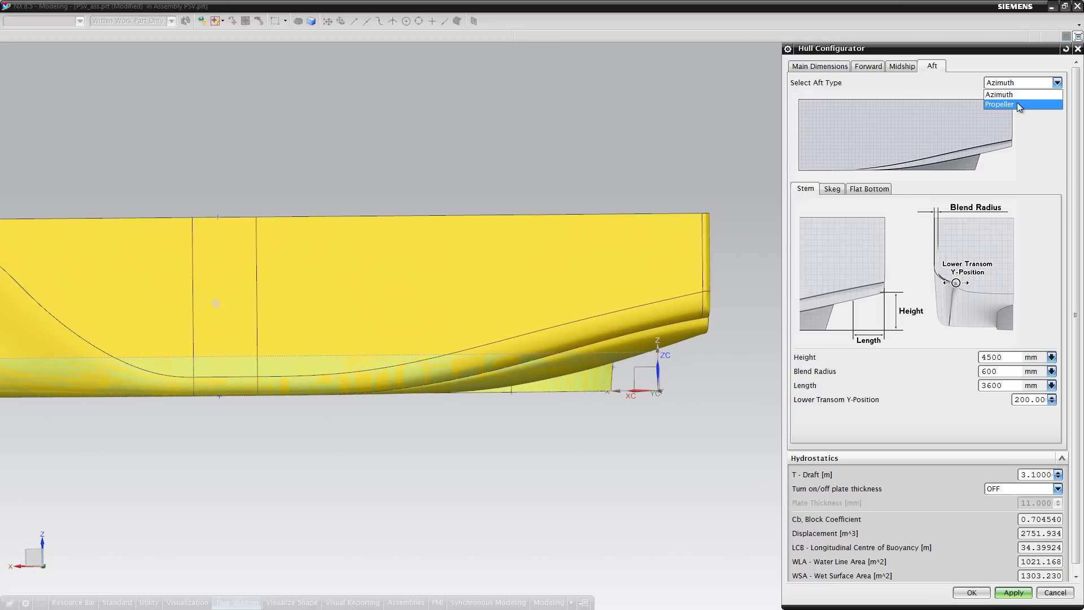
pyautogui.click(1017, 104)
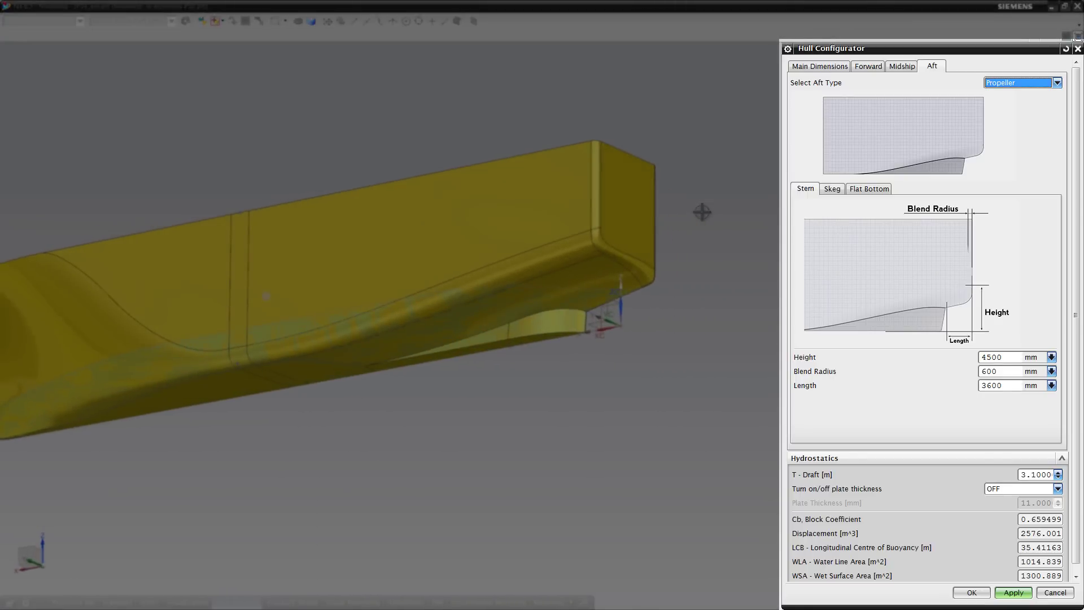
pyautogui.click(1051, 82)
pyautogui.click(1029, 98)
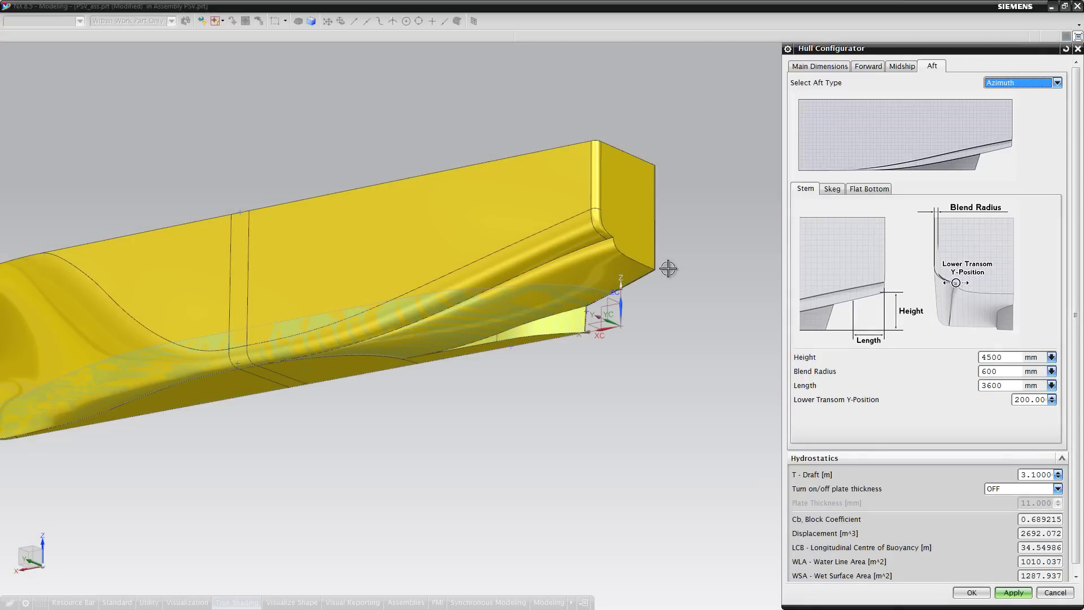
pyautogui.doubleClick(1013, 356)
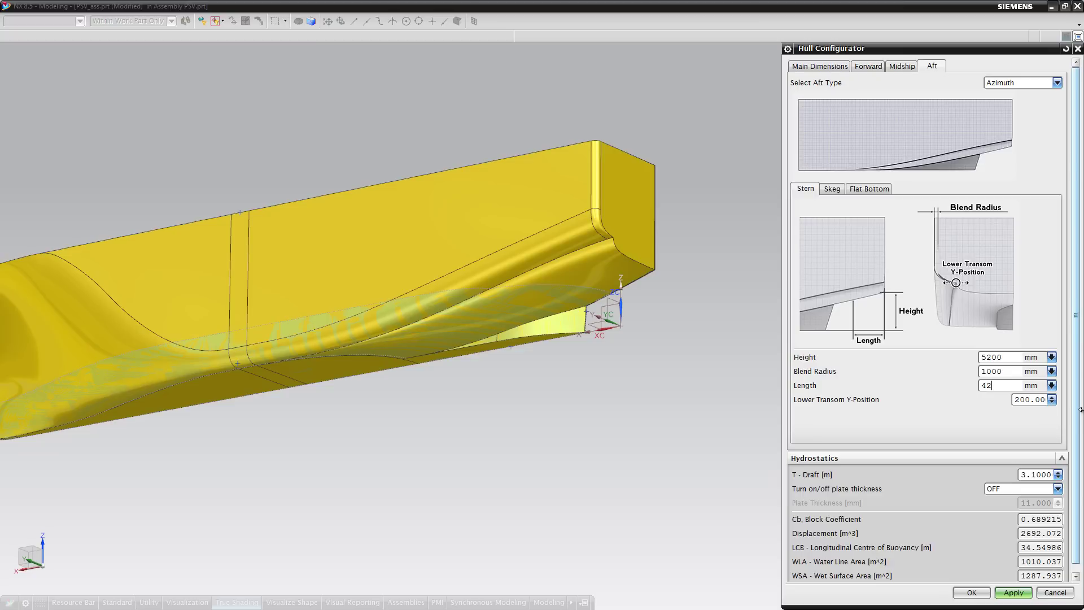
# Step: Apply trial stem values, then restored Height 4500, Radius 600 and Length 3500 mm
pyautogui.press('Tab')
pyautogui.click(1013, 591)
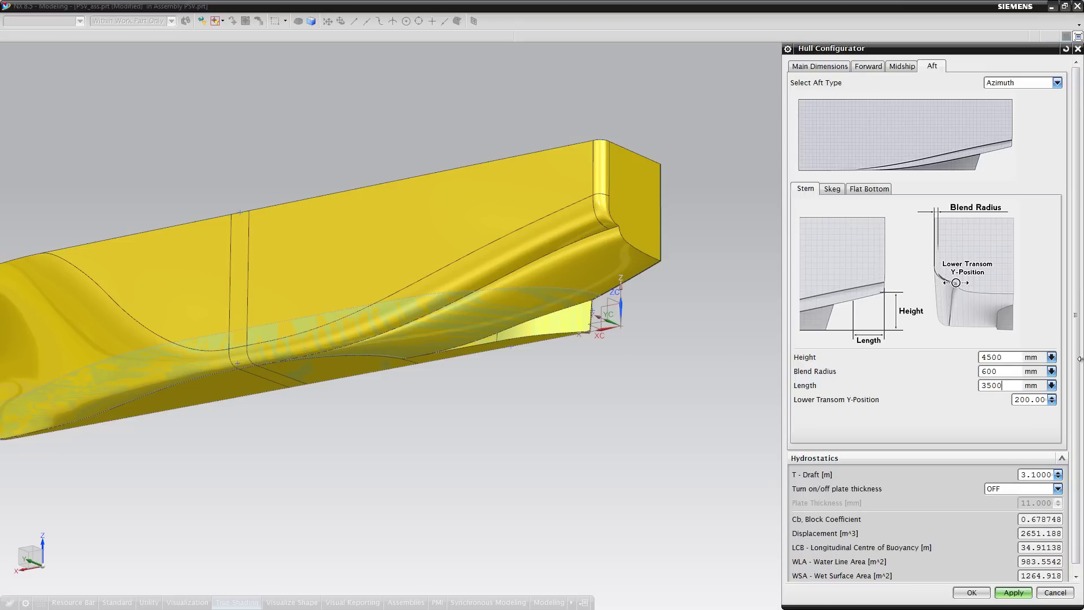
pyautogui.click(1011, 596)
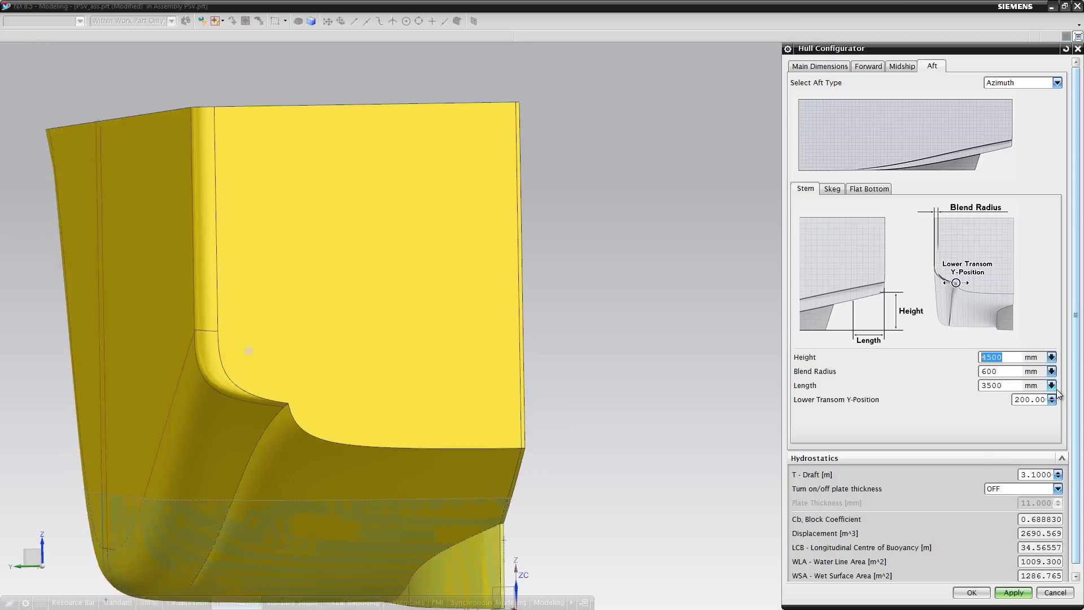
# Step: Test lower transom Y-positions up to 600 and 0, settling at 200, then show skeg settings
pyautogui.click(1052, 398)
pyautogui.click(1052, 398)
pyautogui.click(1051, 397)
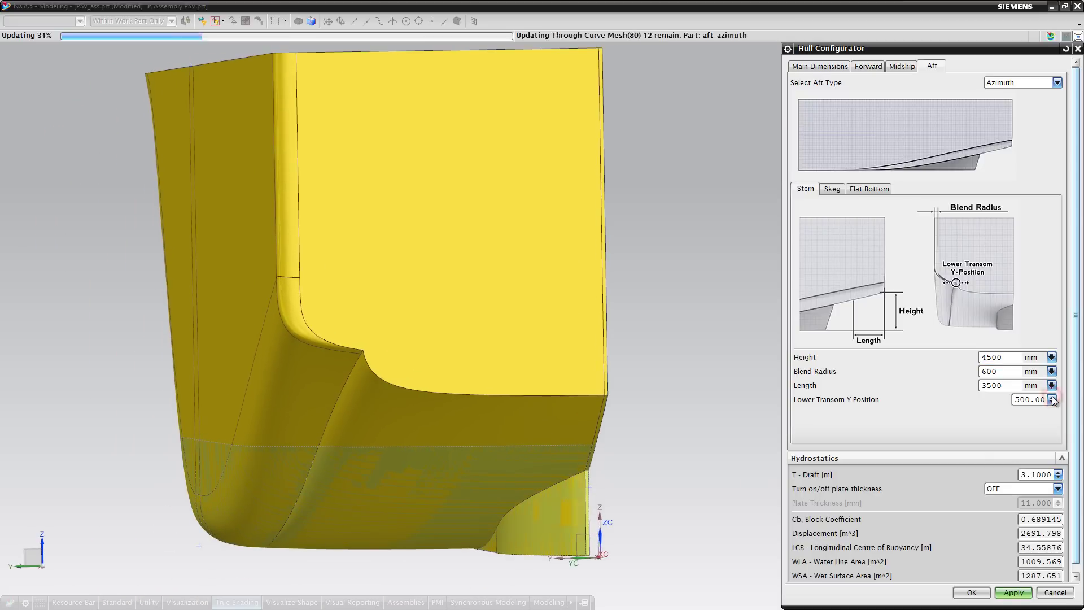
pyautogui.click(1052, 398)
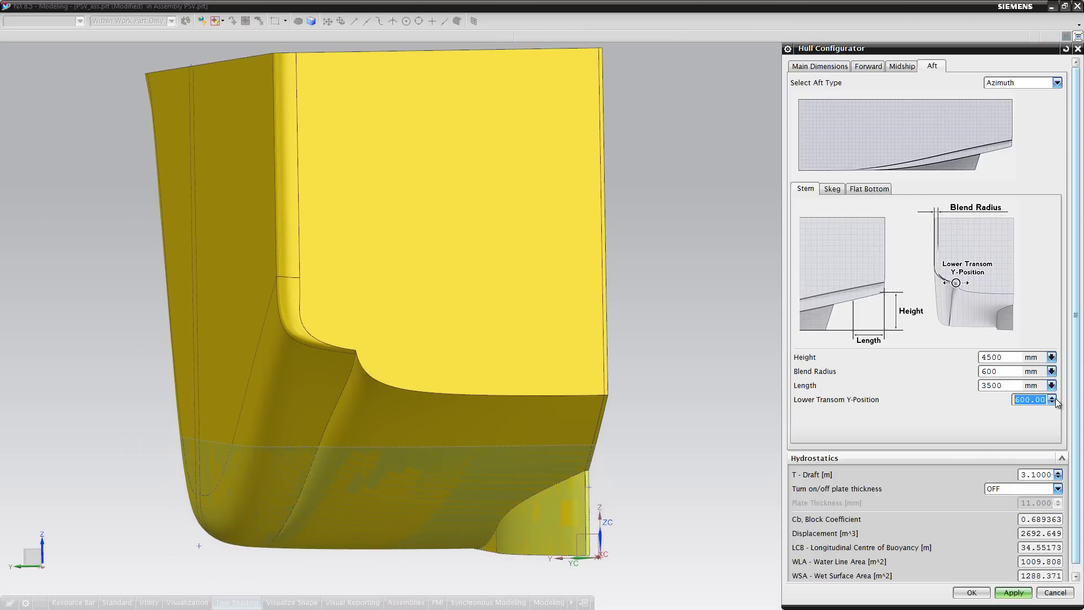
pyautogui.write('0')
pyautogui.press('Tab')
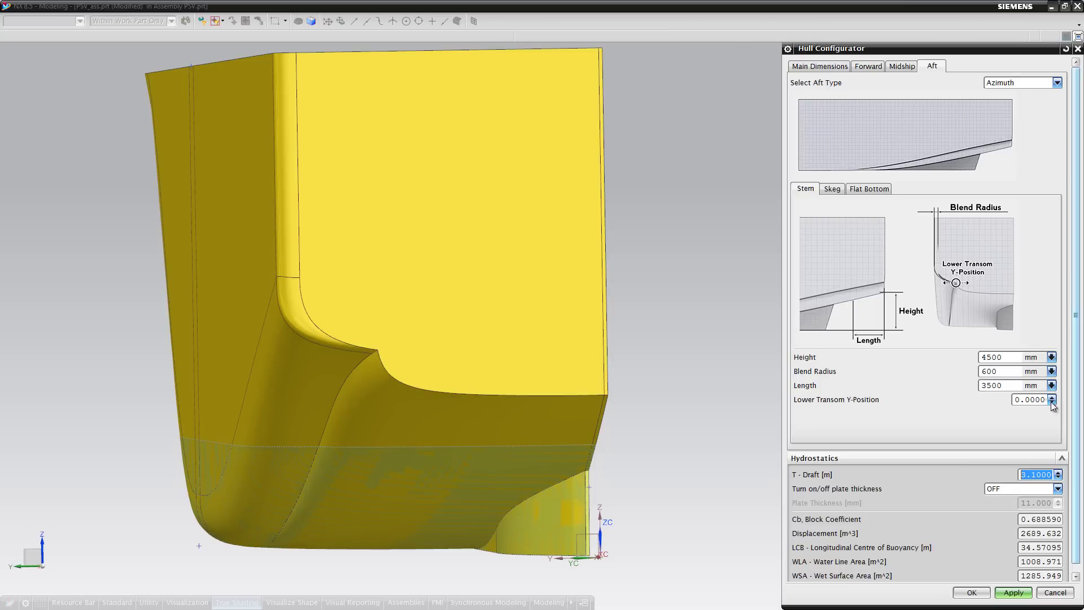
pyautogui.click(1052, 397)
pyautogui.click(1052, 397)
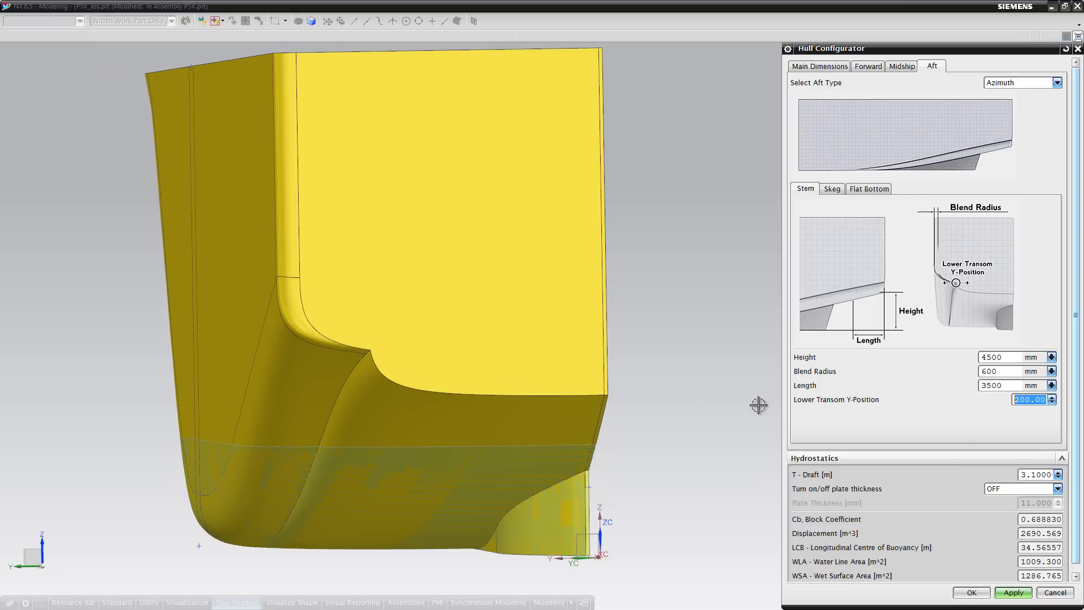
pyautogui.click(832, 189)
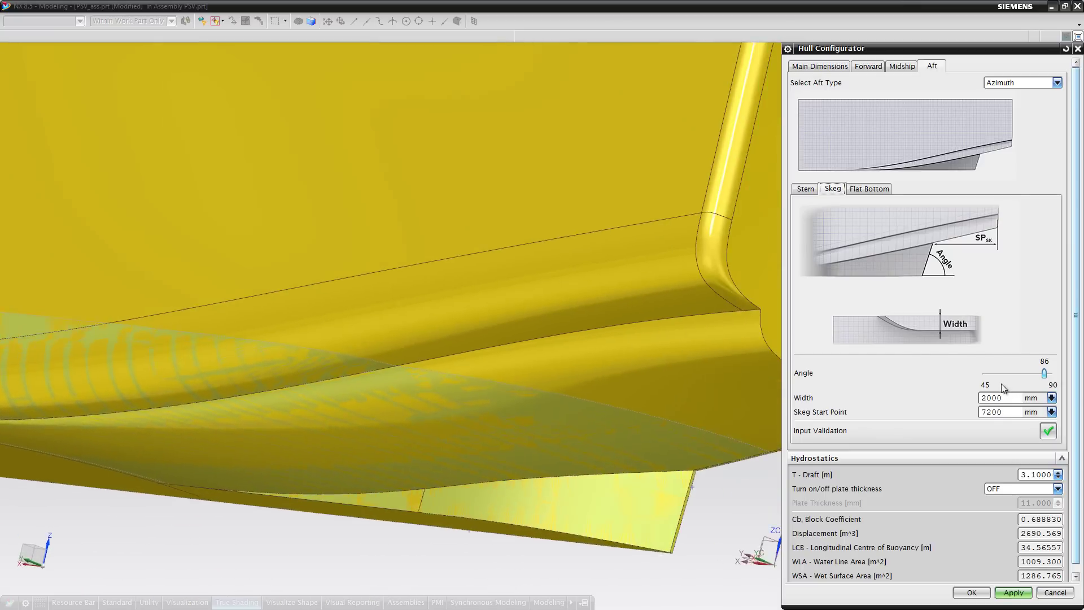
# Step: Try different skeg angles and regenerate the skeg with a 1200 mm width
pyautogui.moveTo(1044, 373); pyautogui.dragTo(1009, 378)
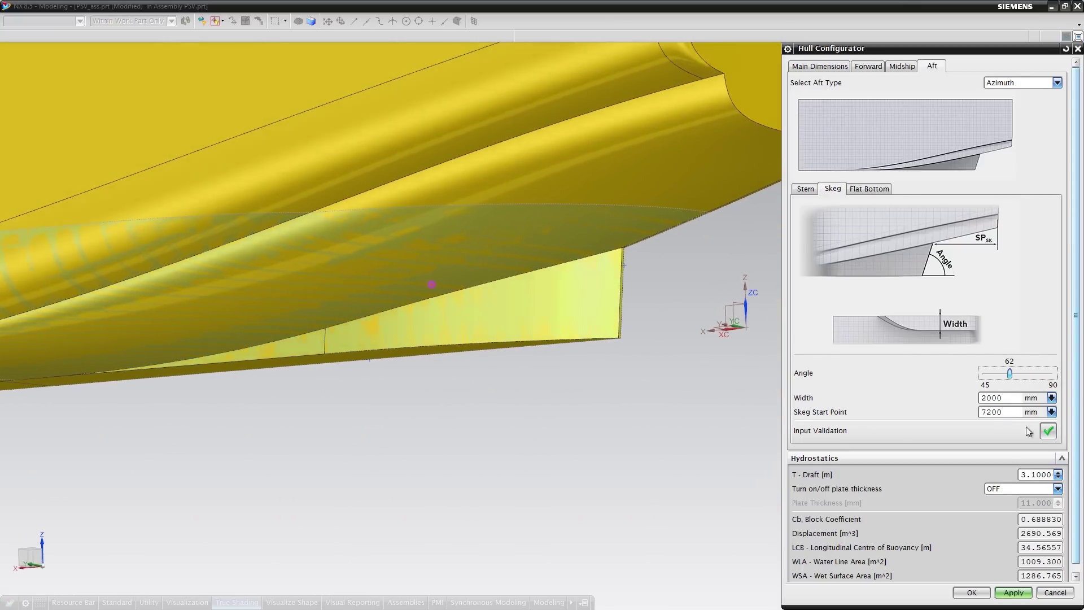
pyautogui.click(1013, 592)
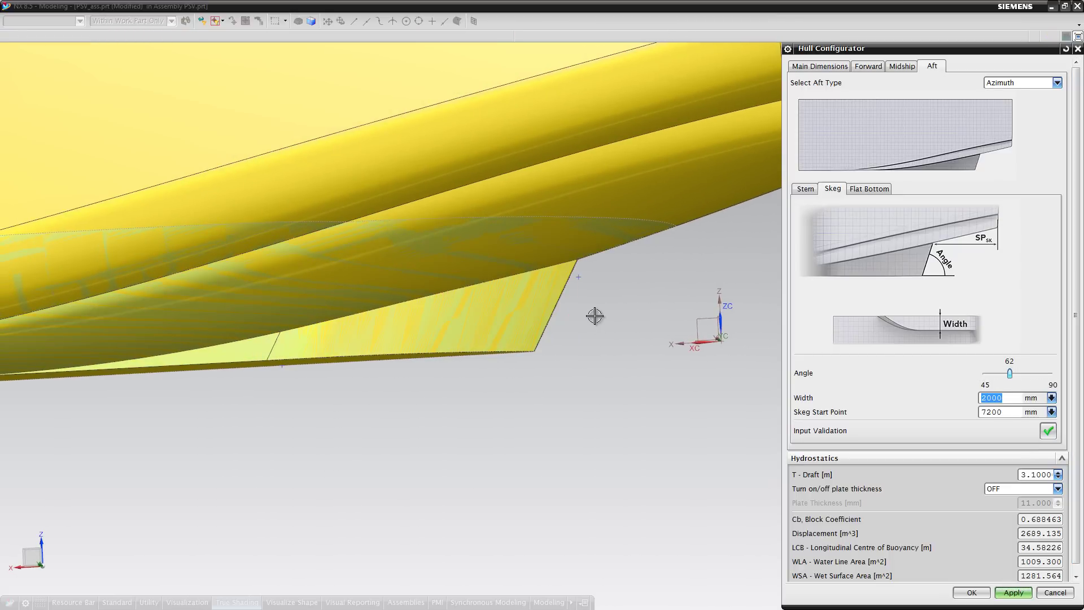
pyautogui.click(1009, 372)
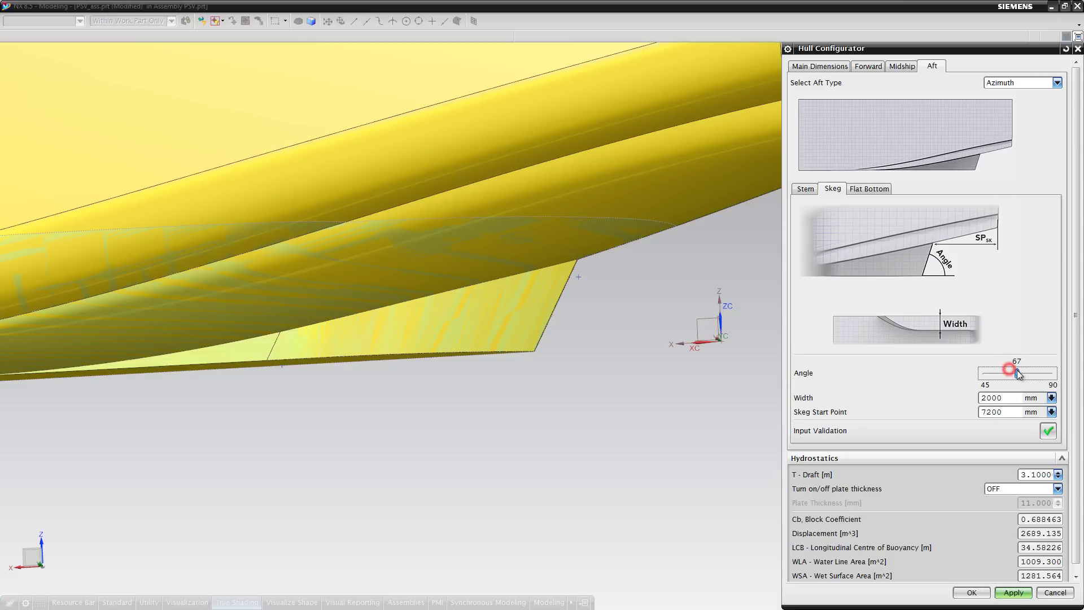
pyautogui.click(1038, 373)
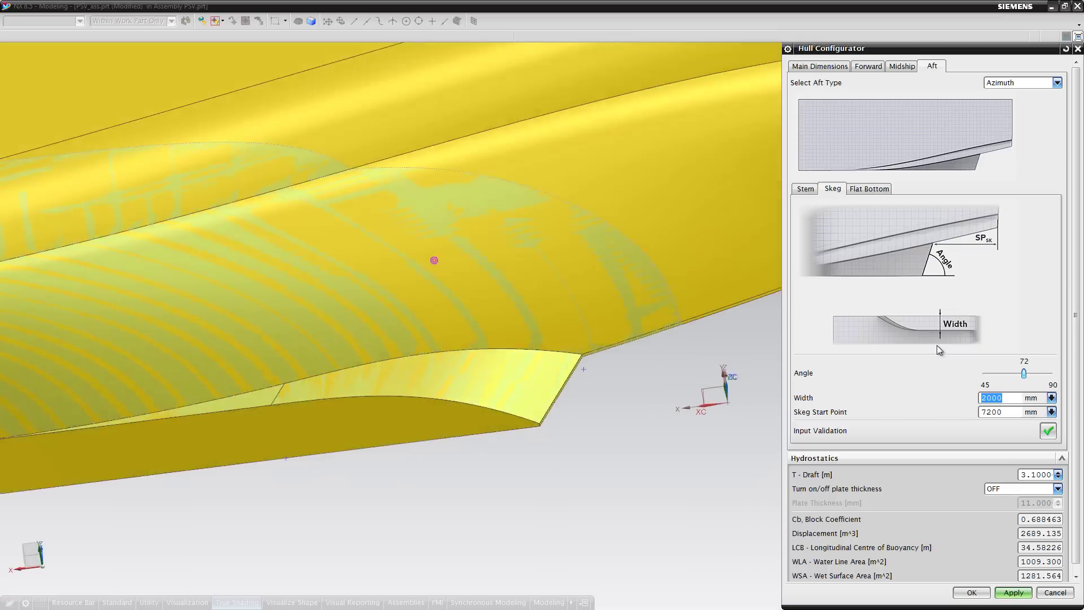
pyautogui.write('1200')
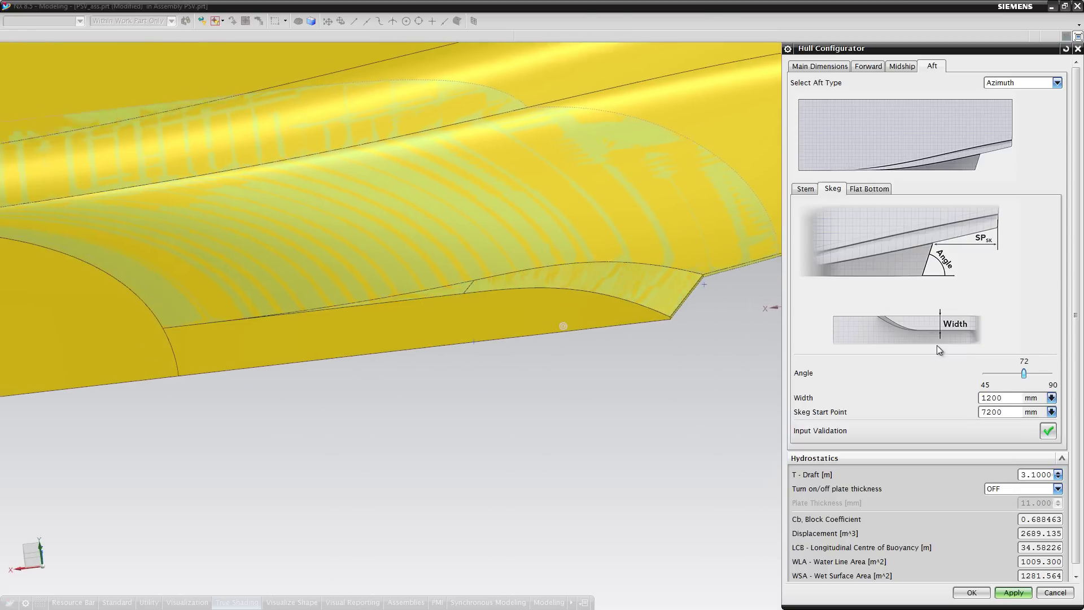
pyautogui.click(1013, 592)
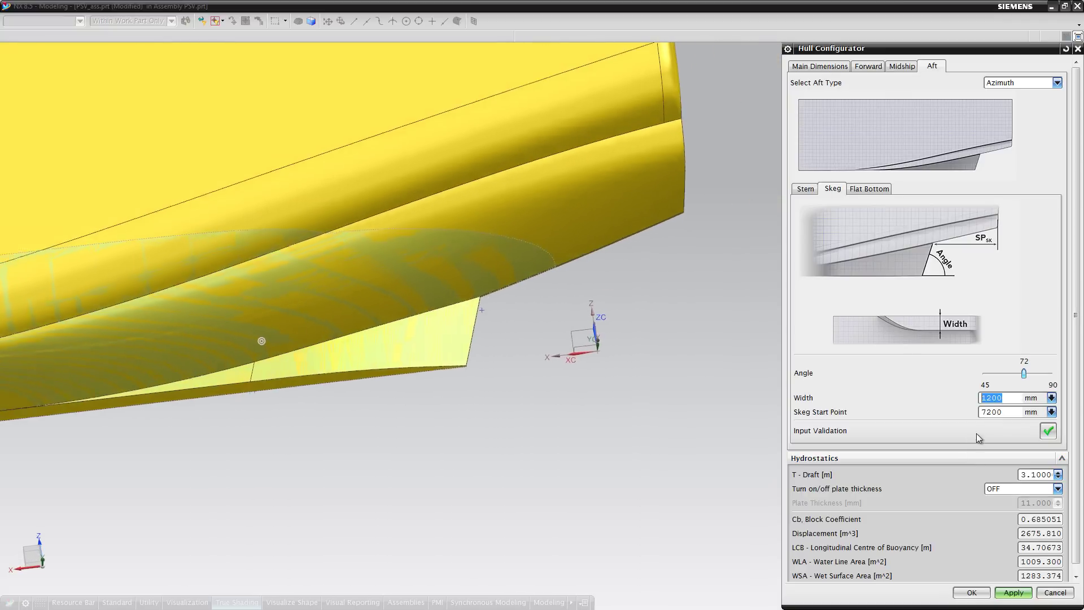
# Step: Apply a 6500 mm skeg start point, then show the Flat Bottom parameters
pyautogui.click(1000, 412)
pyautogui.write('6500')
pyautogui.click(1014, 592)
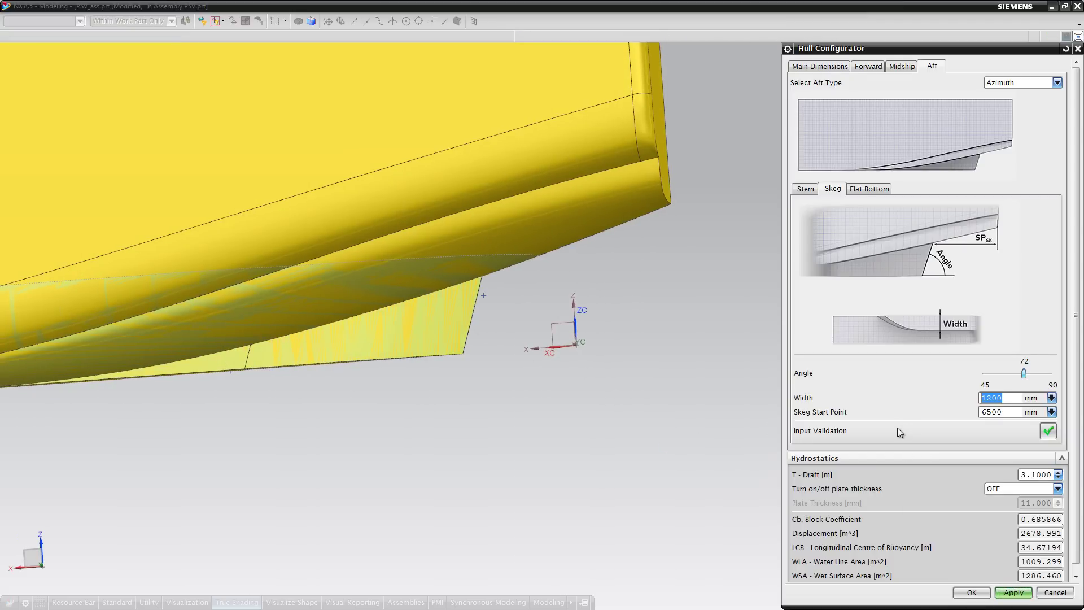
pyautogui.click(869, 188)
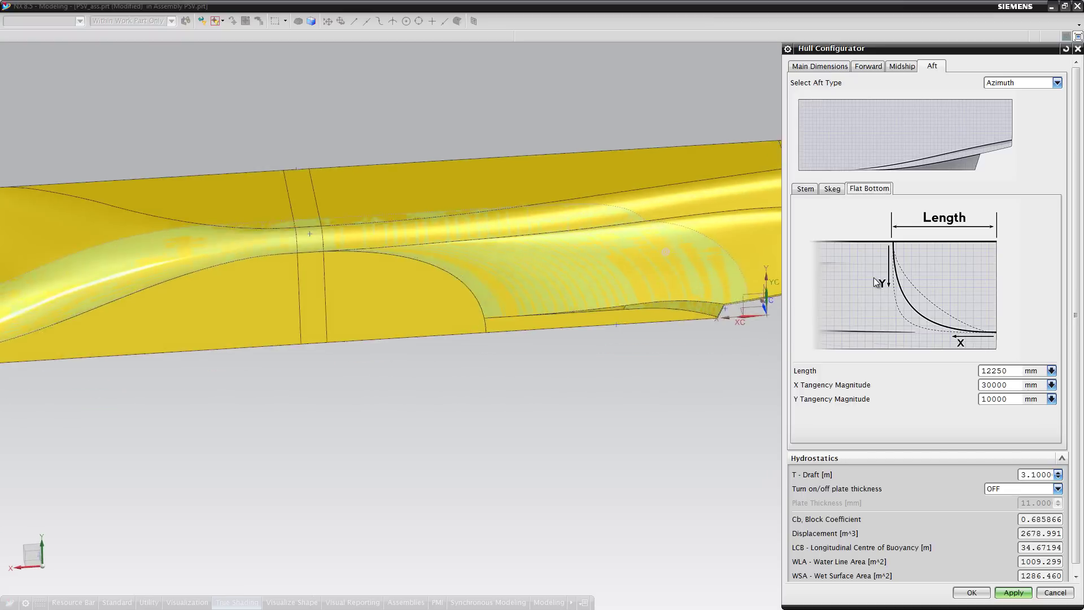
# Step: Enter flat bottom length 10000, X tangency 25000 and Y tangency 6000 mm, after trying 15000
pyautogui.doubleClick(1012, 370)
pyautogui.write('10000')
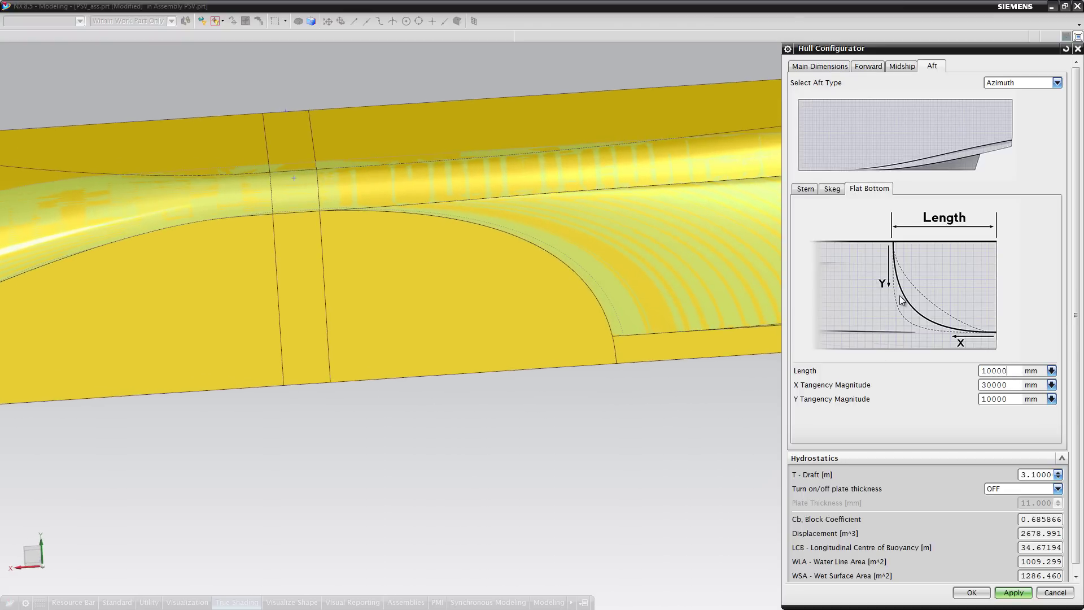
pyautogui.press('Tab')
pyautogui.write('25000')
pyautogui.press('Return')
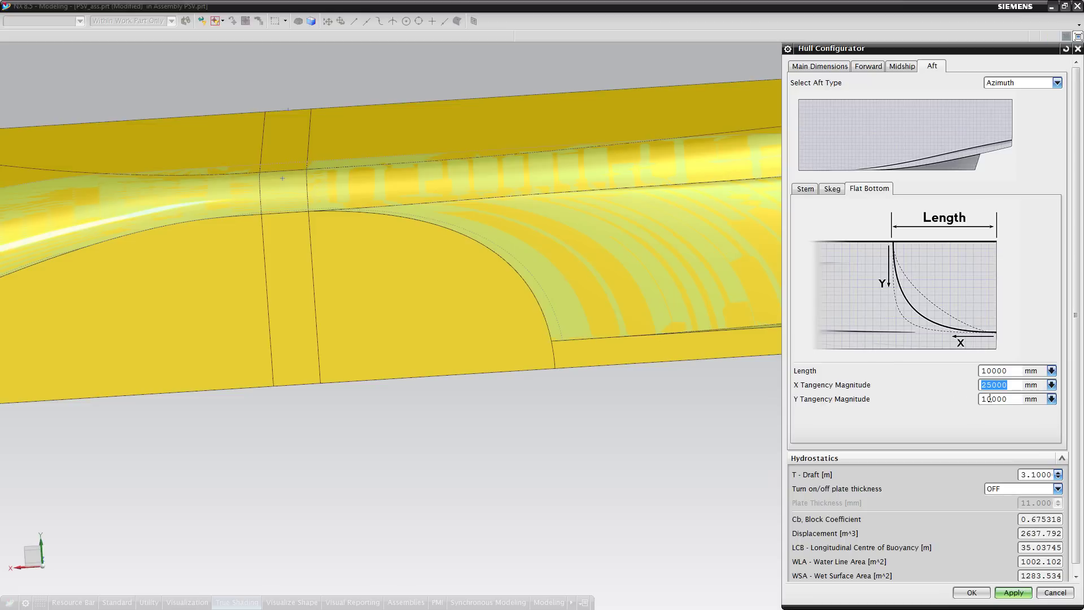
pyautogui.press('Tab')
pyautogui.write('15000')
pyautogui.press('Return')
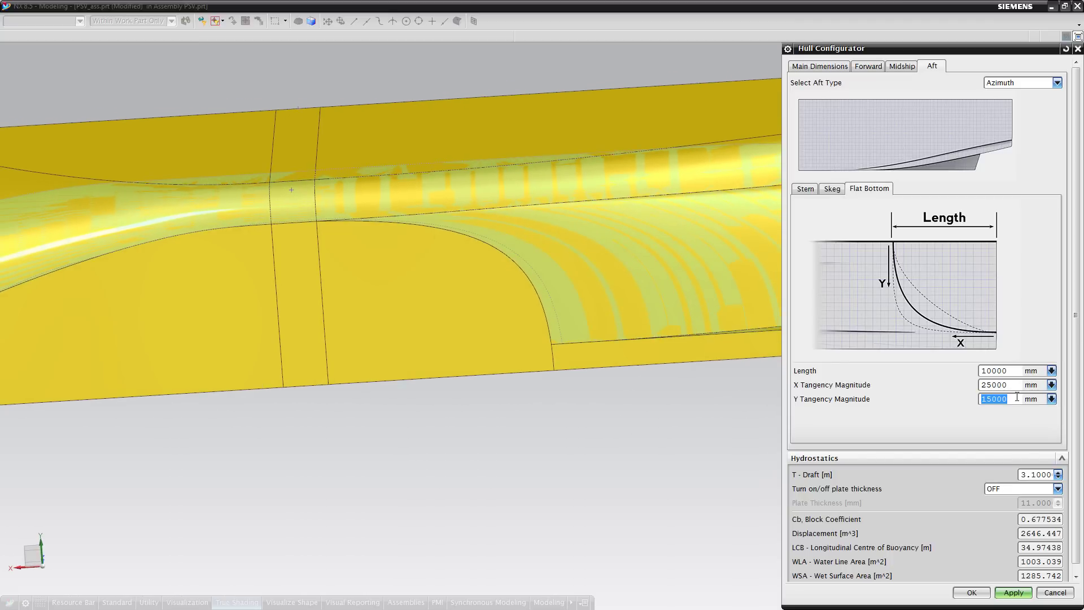
pyautogui.write('6')
pyautogui.press('Return')
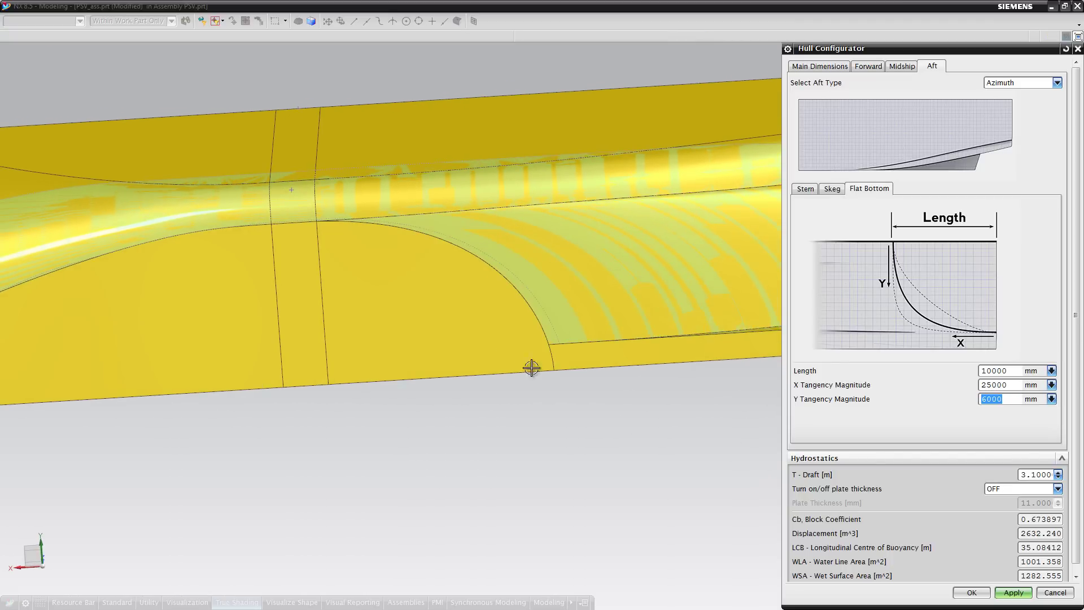
pyautogui.moveTo(525, 435); pyautogui.dragTo(655, 409, button='middle')
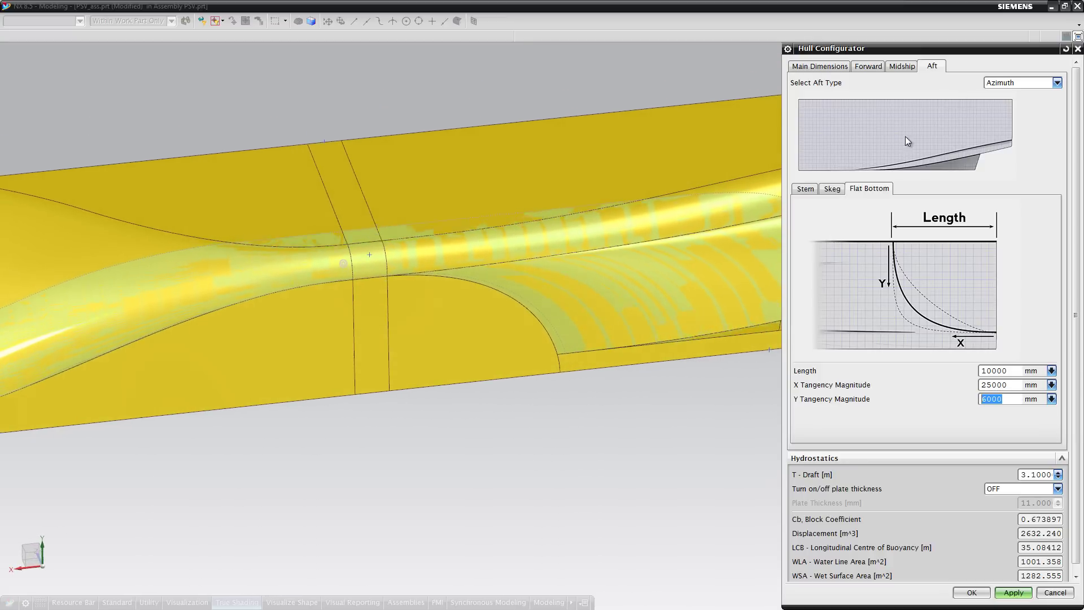
# Step: Try LPP 60000, check the LPP Requirement warning, then enter LPP 65000 mm
pyautogui.click(807, 68)
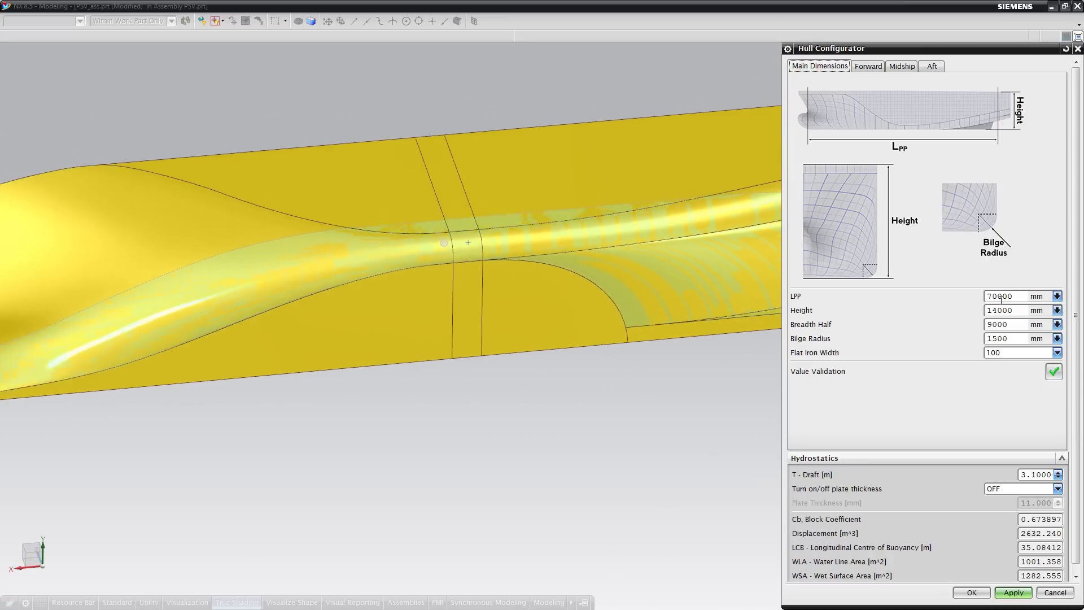
pyautogui.click(1013, 300)
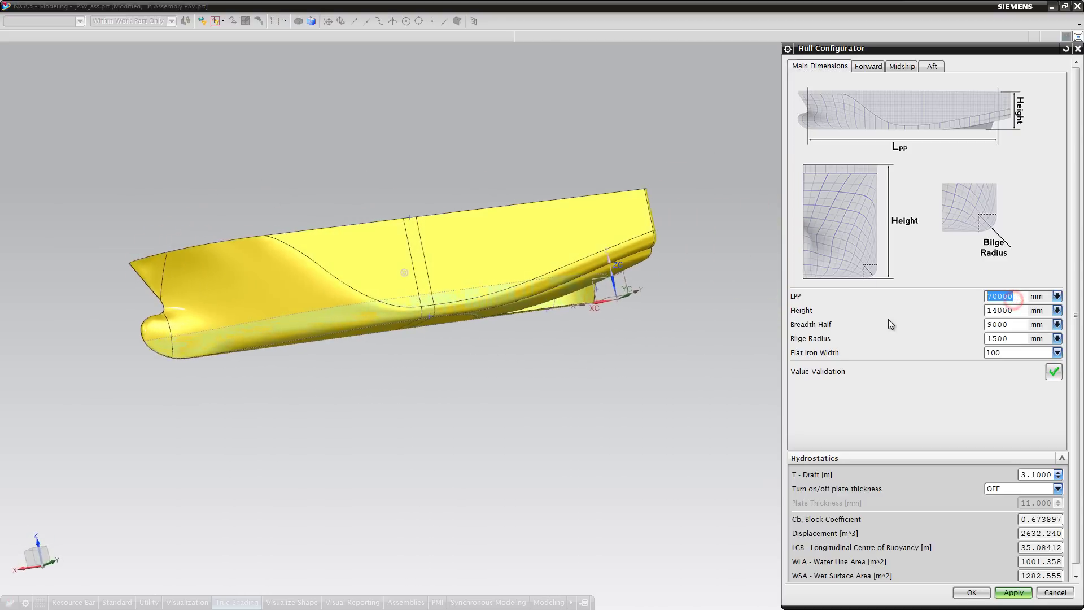
pyautogui.write('60000')
pyautogui.press('Tab')
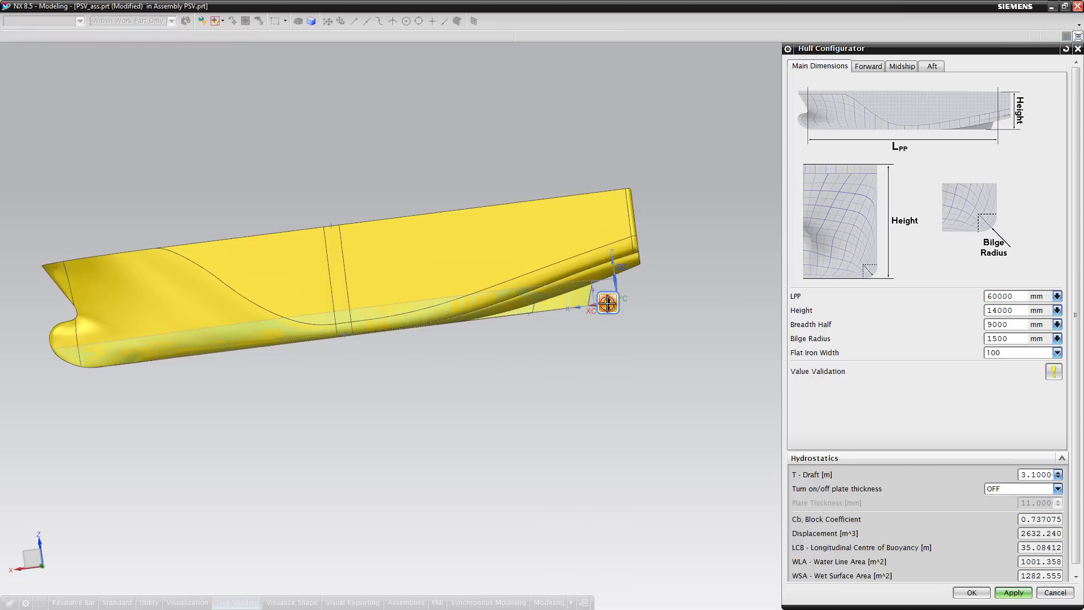
pyautogui.click(628, 309)
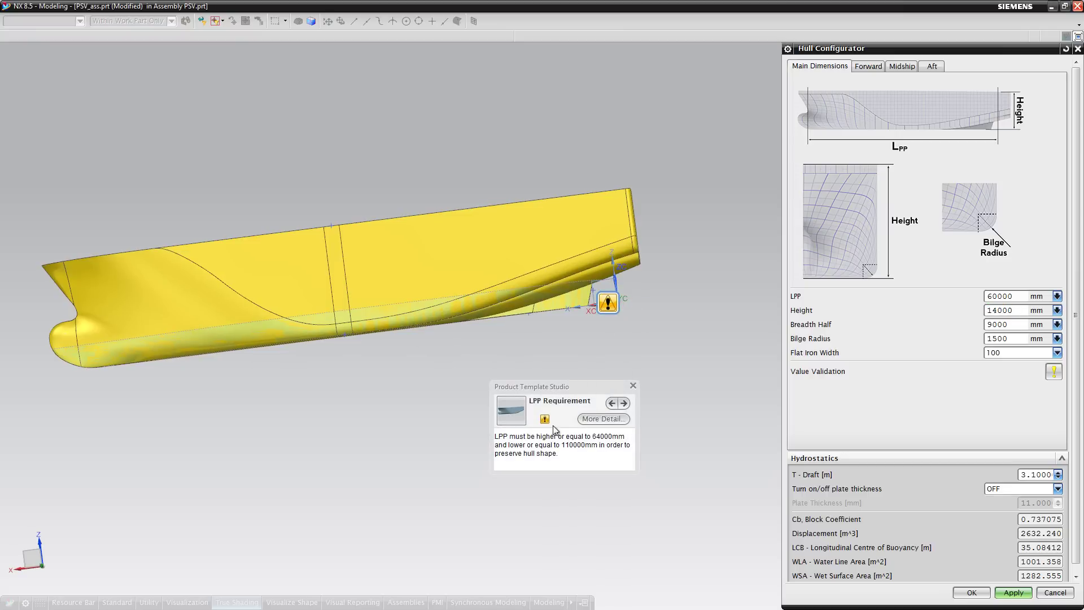
pyautogui.moveTo(637, 472); pyautogui.dragTo(688, 503)
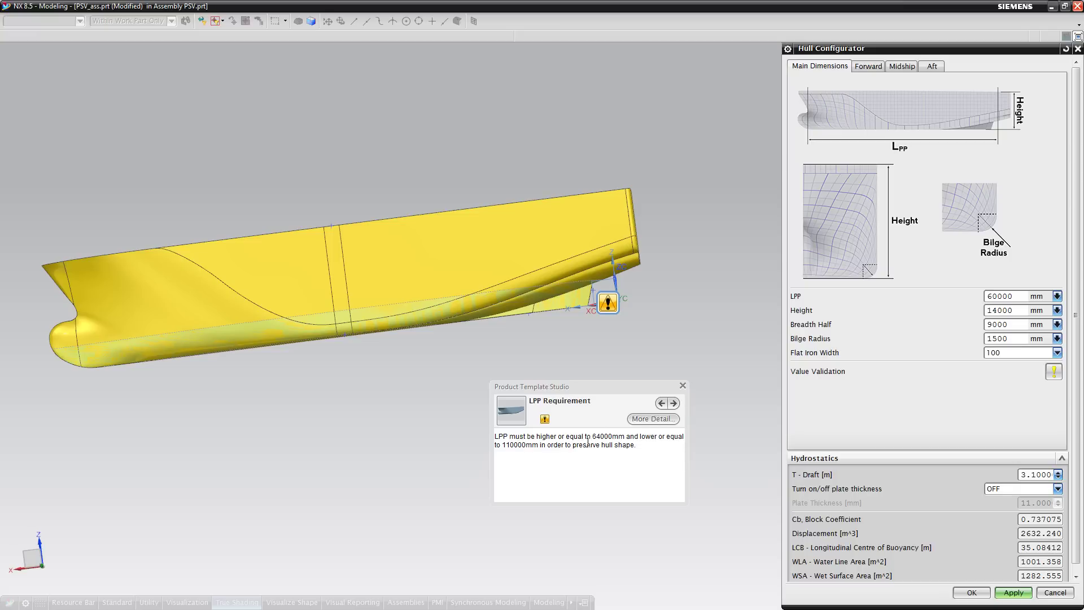
pyautogui.doubleClick(1011, 296)
pyautogui.write('65000')
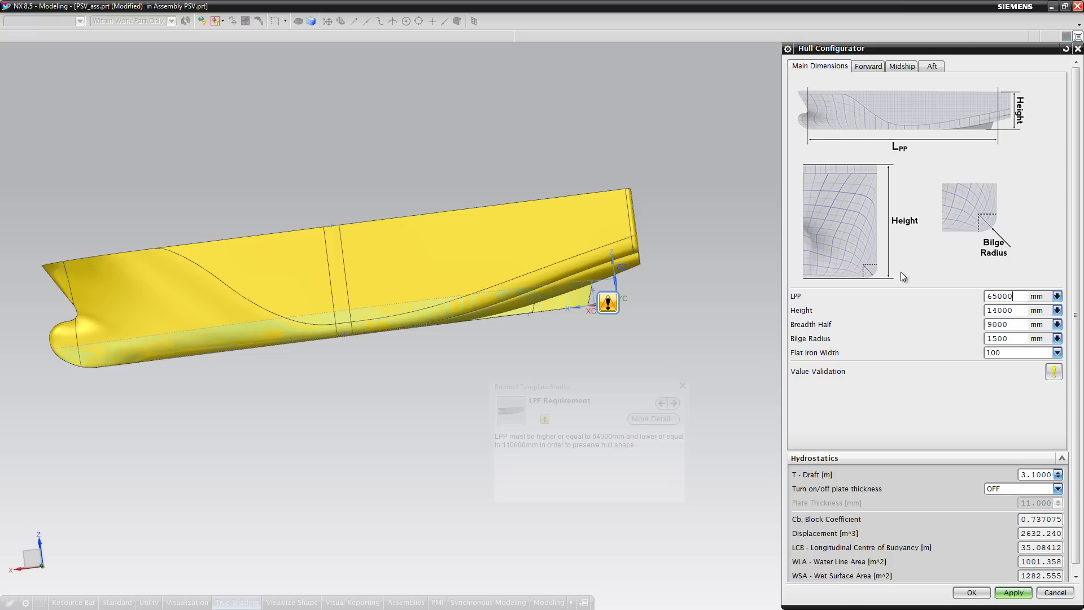
pyautogui.press('Tab')
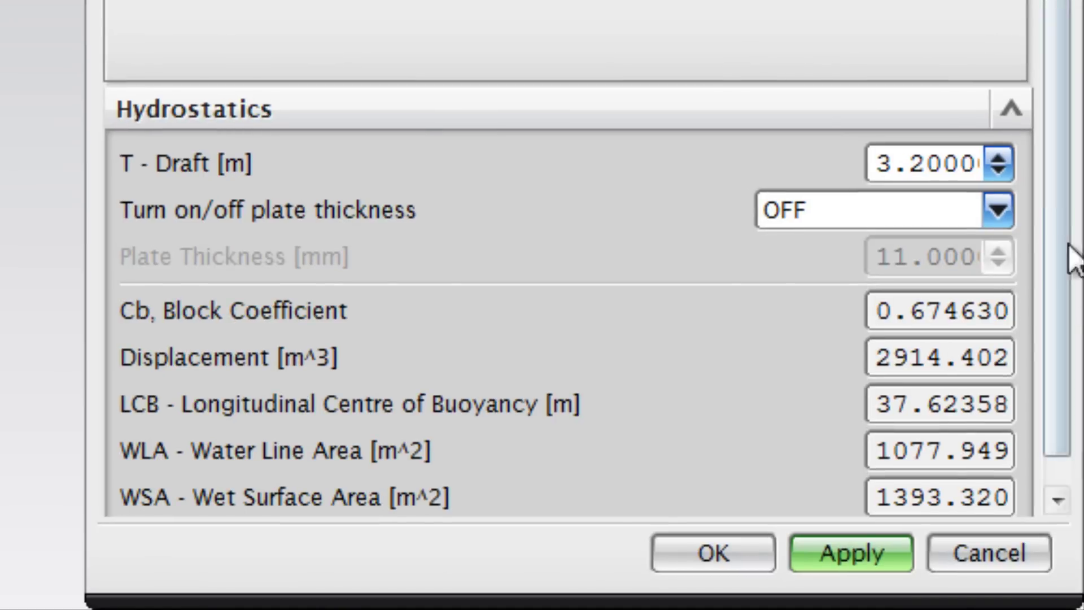
# Step: Raise the T - Draft in 0.1 m increments, then try drafts of 6 m and 7 m
pyautogui.click(998, 158)
pyautogui.click(998, 159)
pyautogui.click(998, 160)
pyautogui.click(998, 160)
pyautogui.click(998, 160)
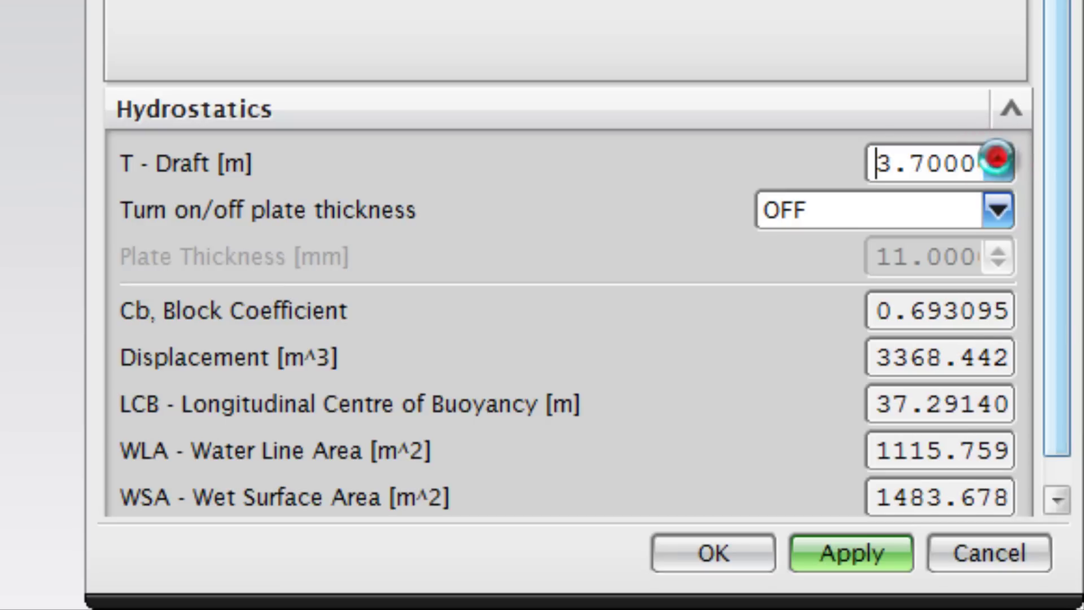
pyautogui.click(998, 159)
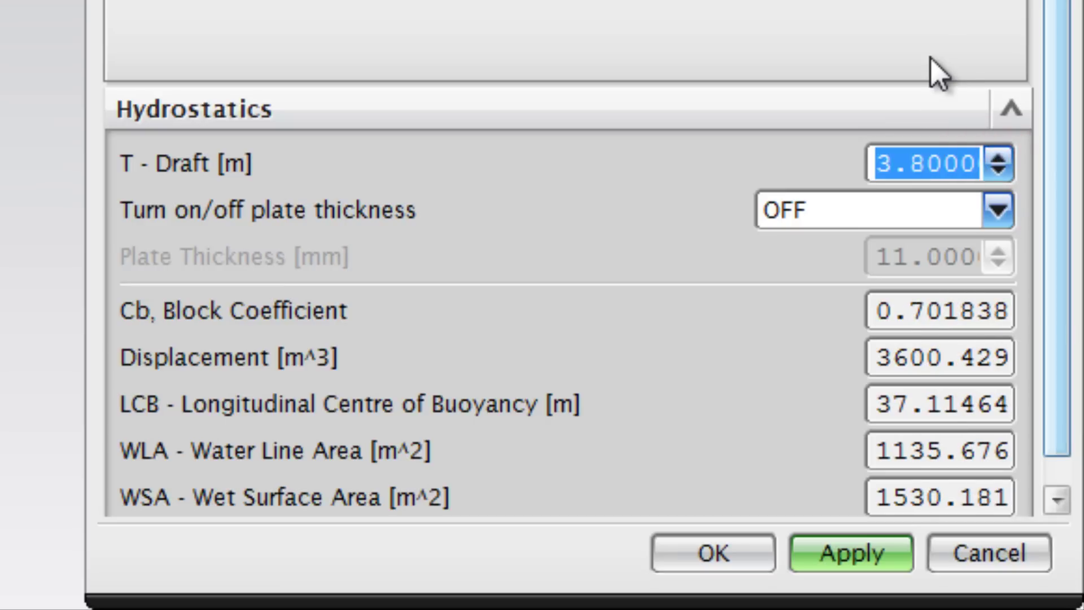
pyautogui.write('6')
pyautogui.press('Tab')
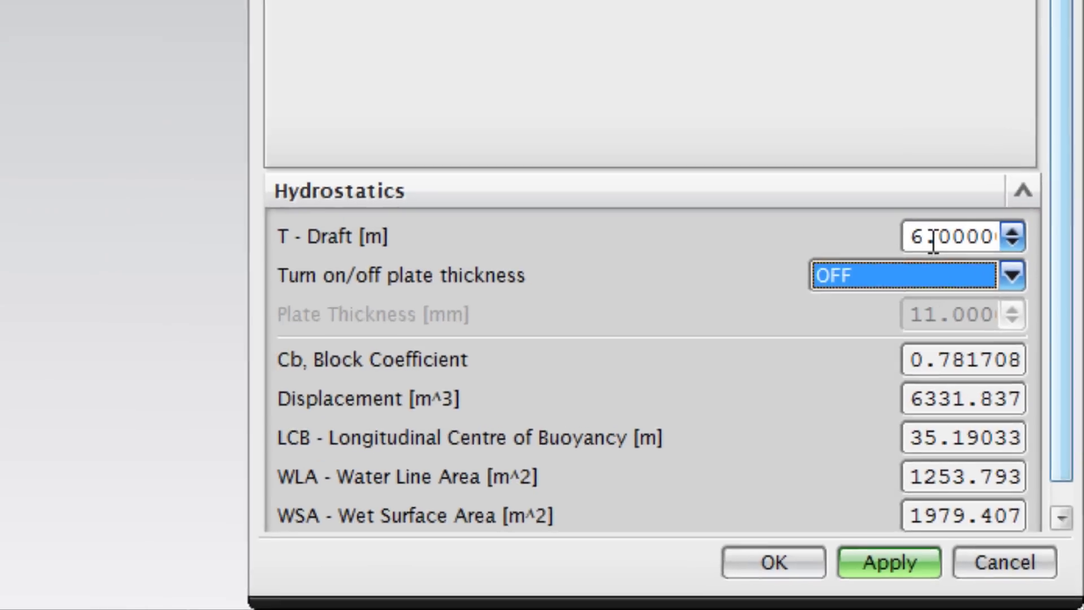
pyautogui.doubleClick(895, 163)
pyautogui.write('7')
pyautogui.press('Tab')
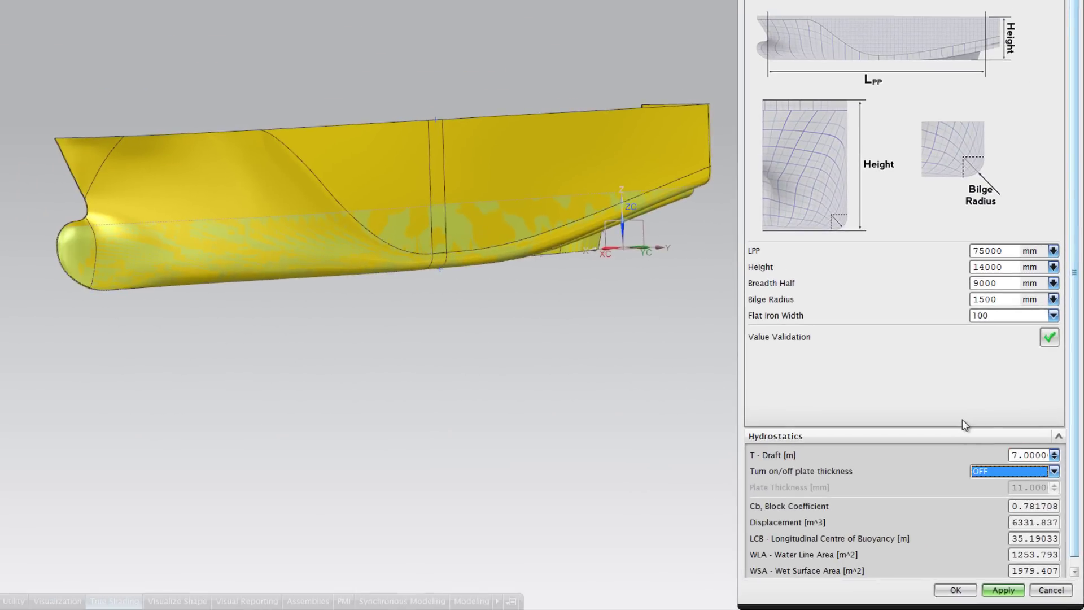
# Step: Set the draft to 4 m and turn on the 11 mm plate thickness for hydrostatics
pyautogui.doubleClick(1016, 455)
pyautogui.write('4')
pyautogui.press('Tab')
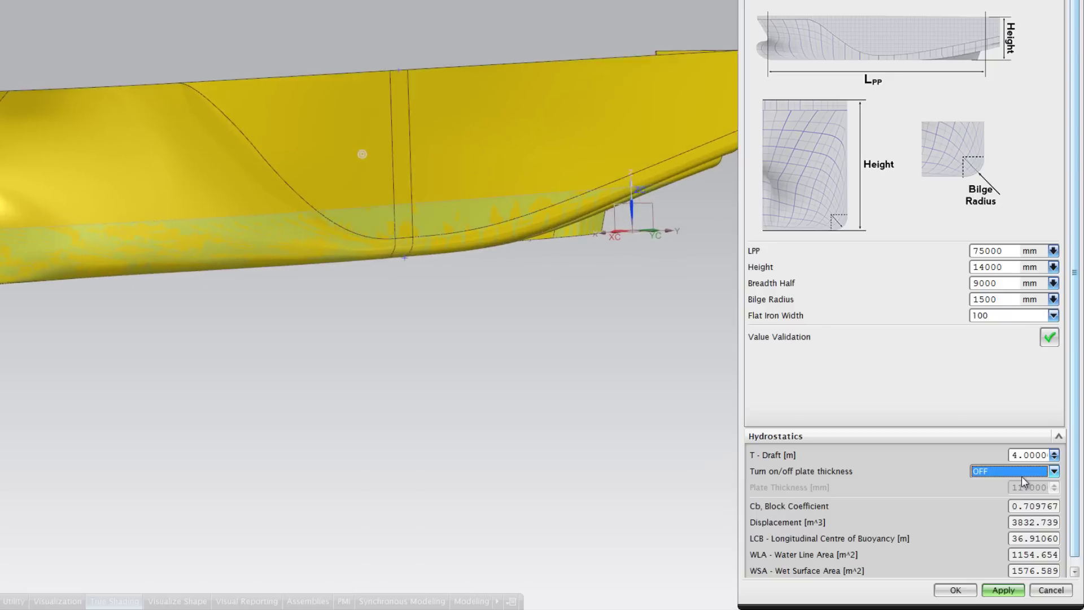
pyautogui.click(1009, 471)
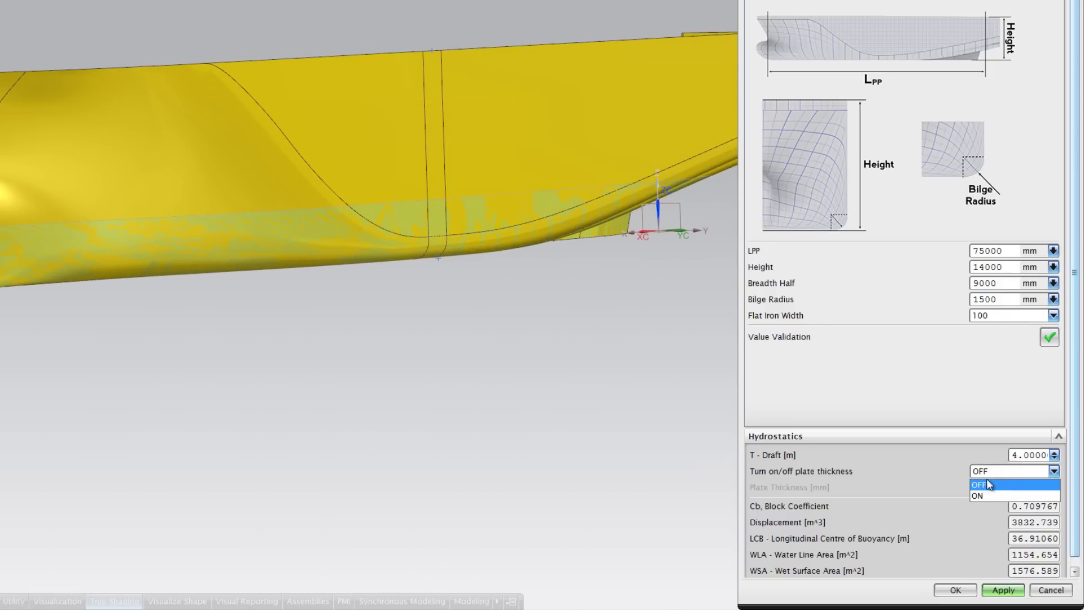
pyautogui.click(1001, 495)
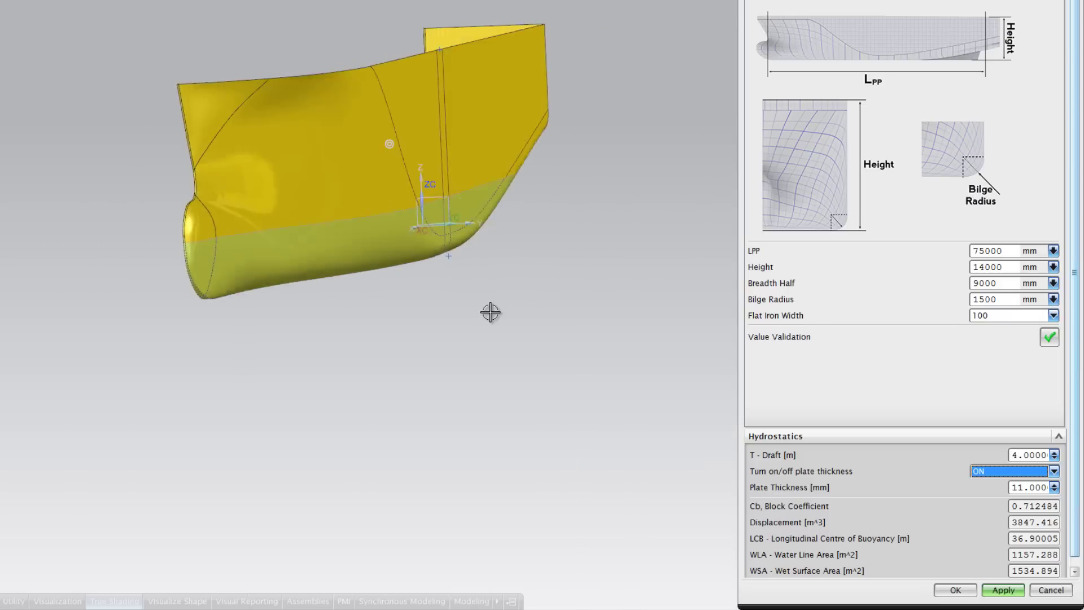
pyautogui.scroll(10, 490, 312)
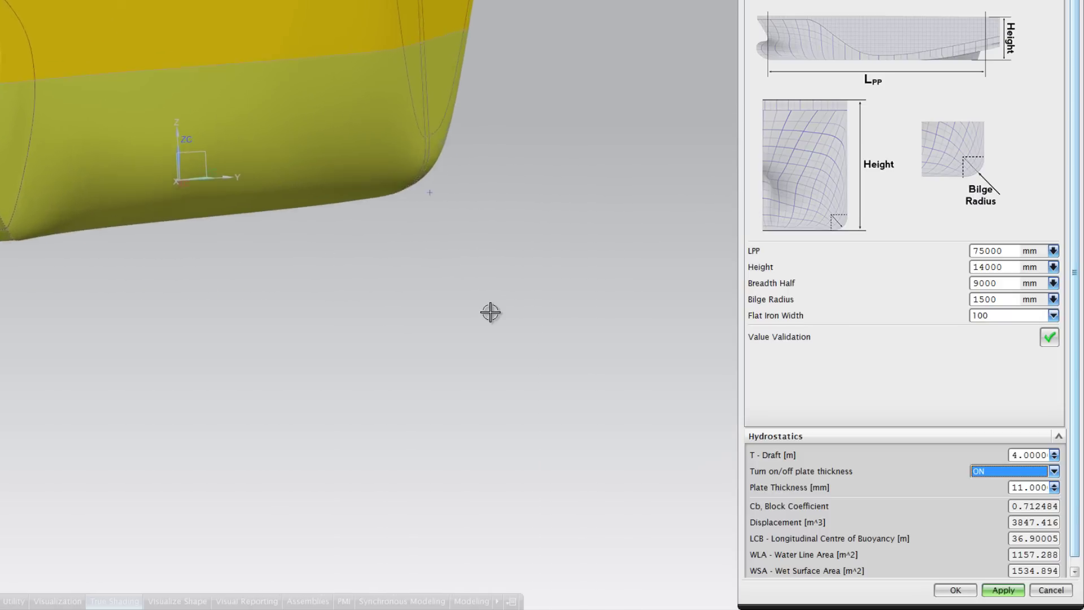